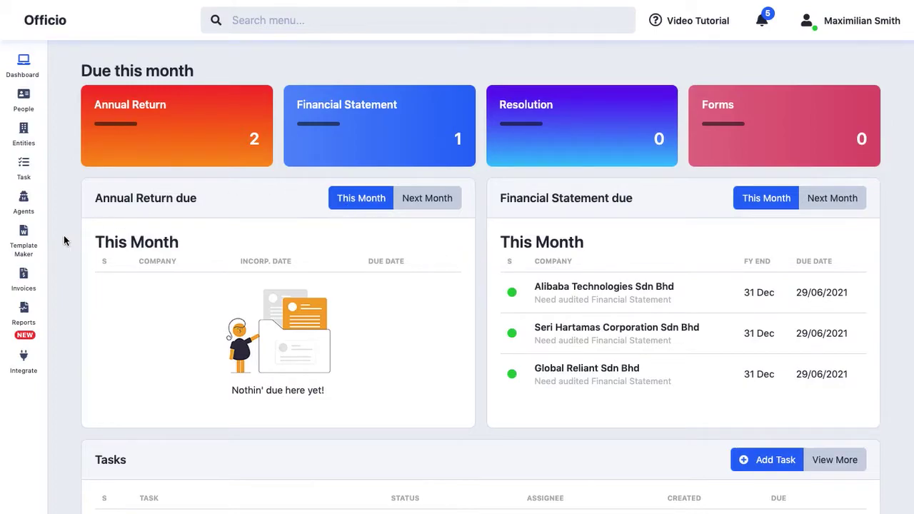
# - Open the Resignation of Director content template from the Resolution Maker's content list
pyautogui.click(23, 234)
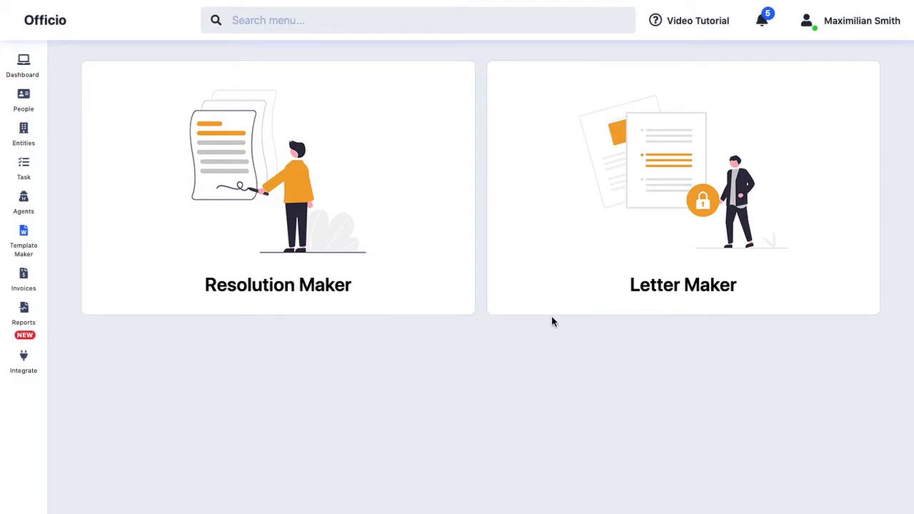
pyautogui.click(277, 195)
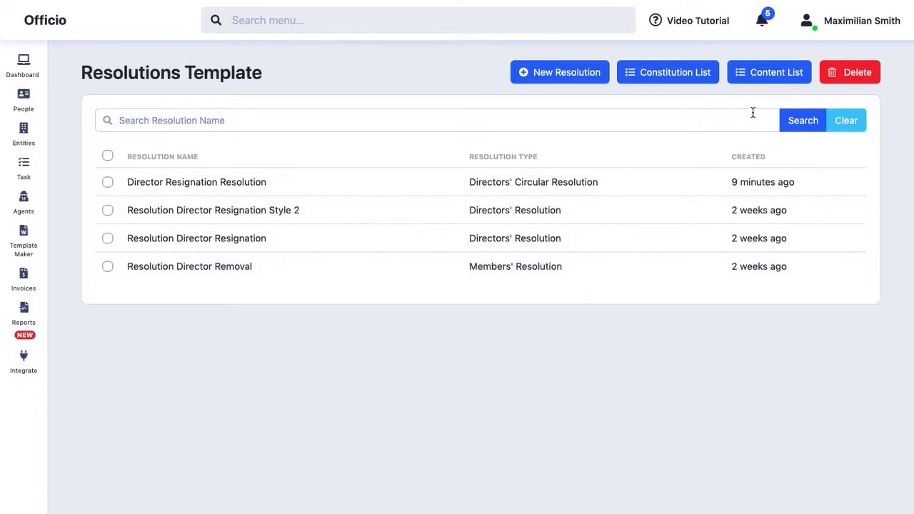
pyautogui.click(761, 71)
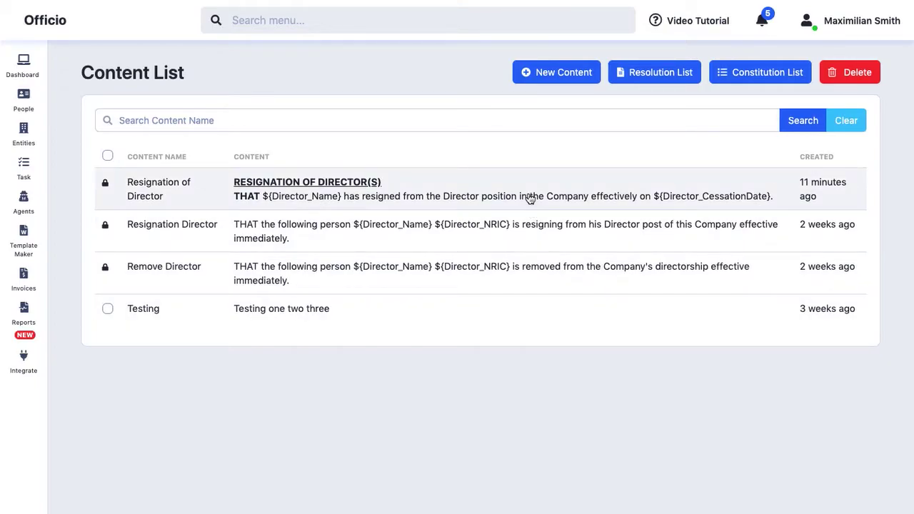
pyautogui.click(525, 199)
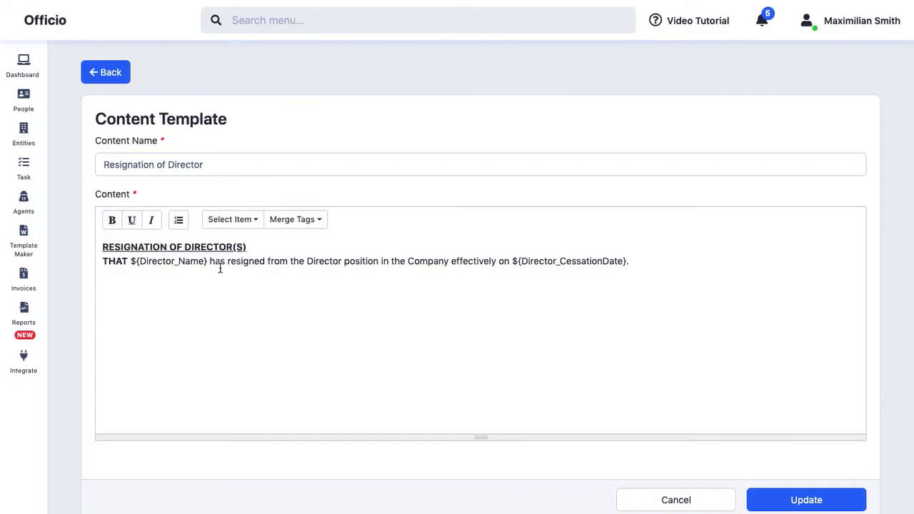
# - Set the merge item to Director and review the merge tags available for it in the resignation content
pyautogui.click(130, 262)
pyautogui.moveTo(130, 262); pyautogui.dragTo(208, 261)
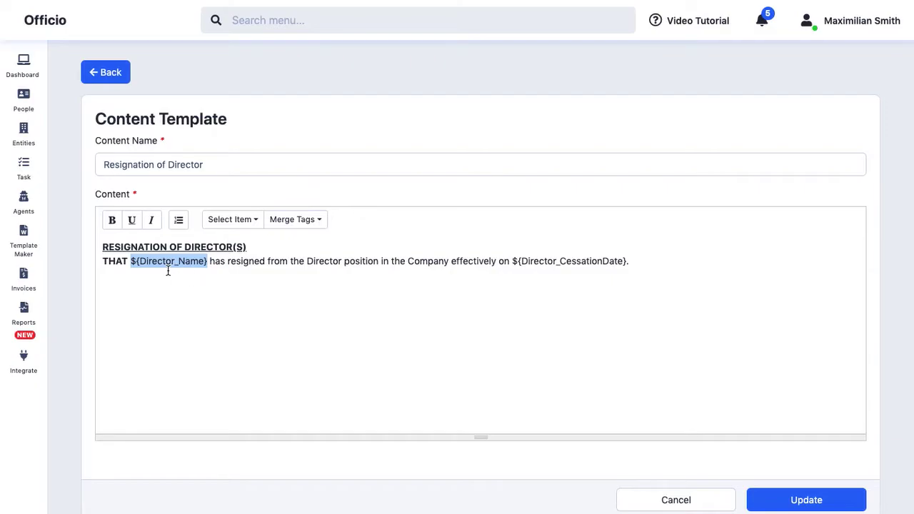
pyautogui.click(233, 222)
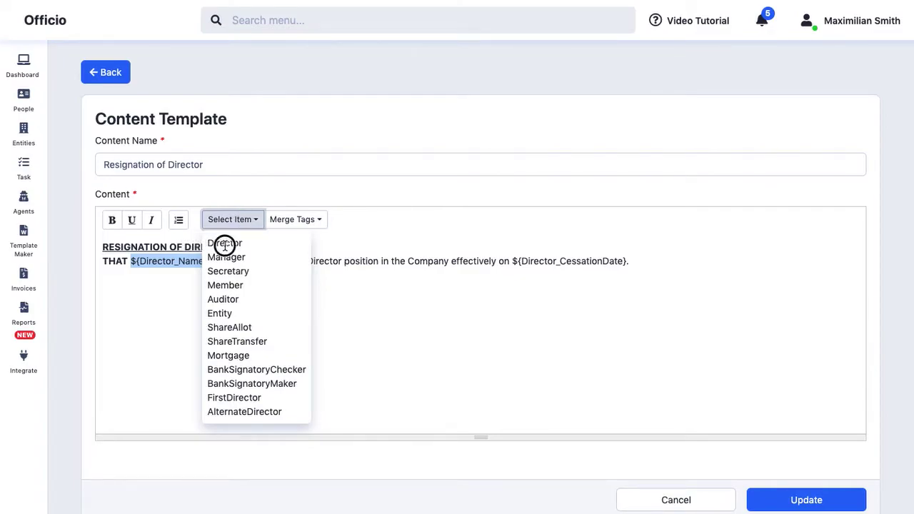
pyautogui.click(224, 244)
pyautogui.click(289, 223)
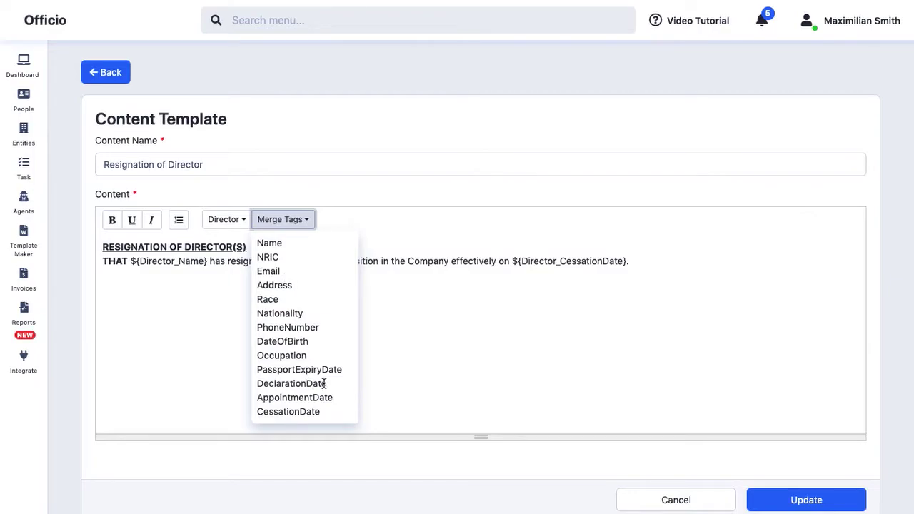
pyautogui.click(424, 292)
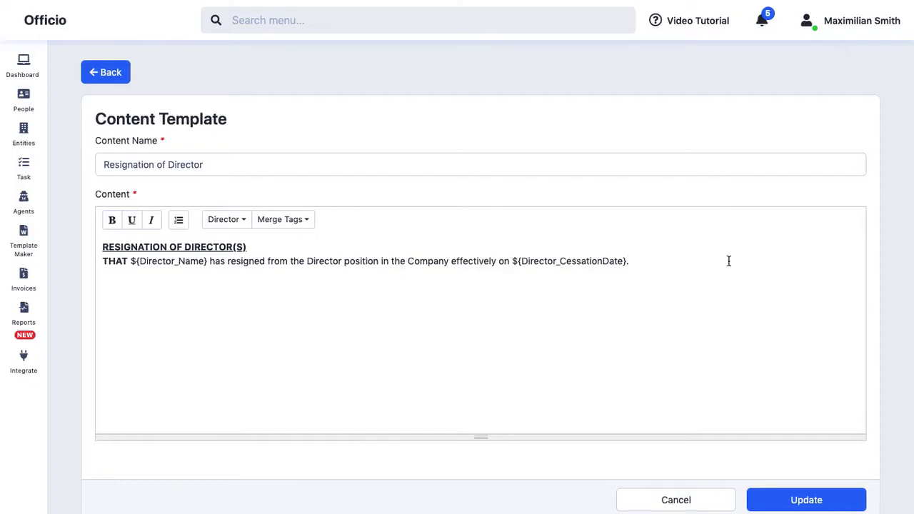
# - Append the Director Name and NRIC merge tags after the resignation sentence
pyautogui.click(280, 220)
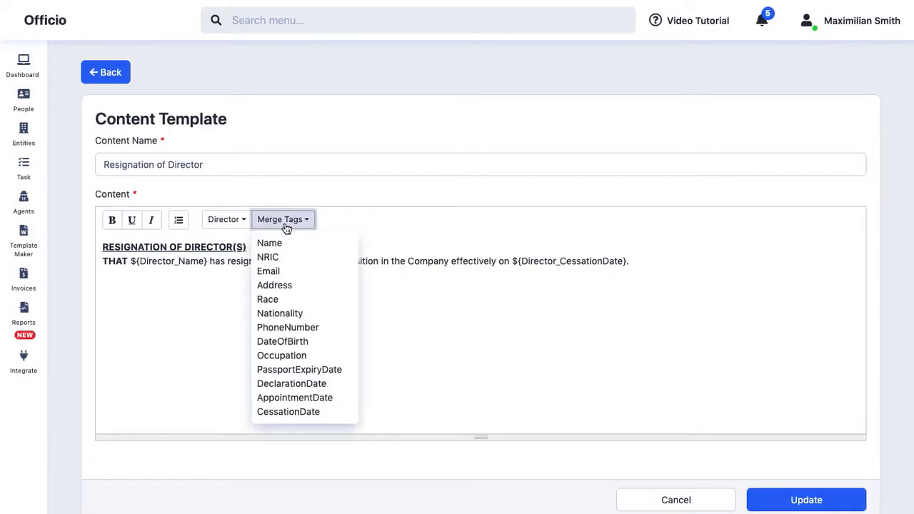
pyautogui.click(273, 245)
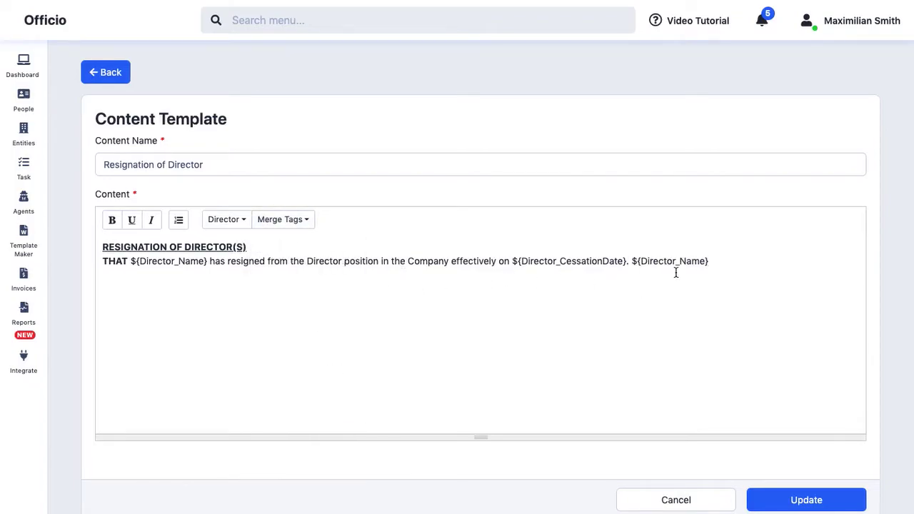
pyautogui.click(289, 221)
pyautogui.click(267, 257)
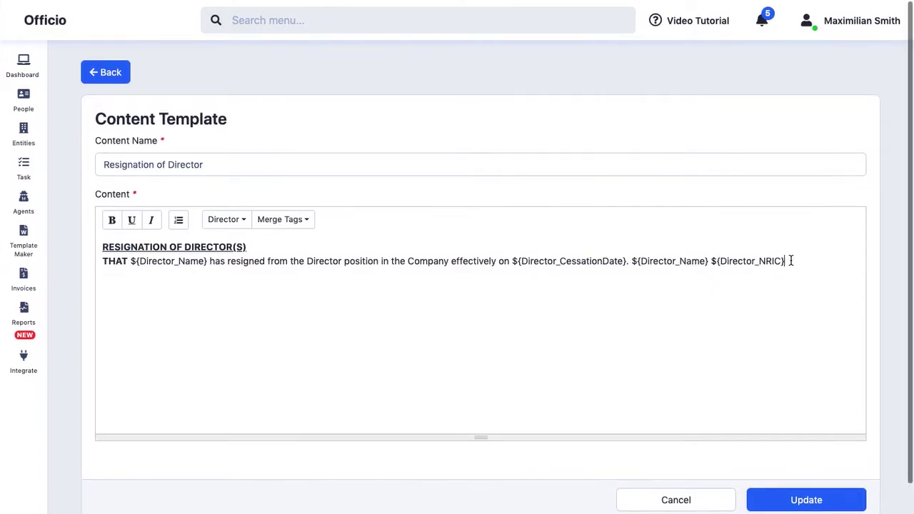
# - Highlight the two appended Director merge tags and discard the edits to the content template
pyautogui.moveTo(632, 261); pyautogui.dragTo(637, 266)
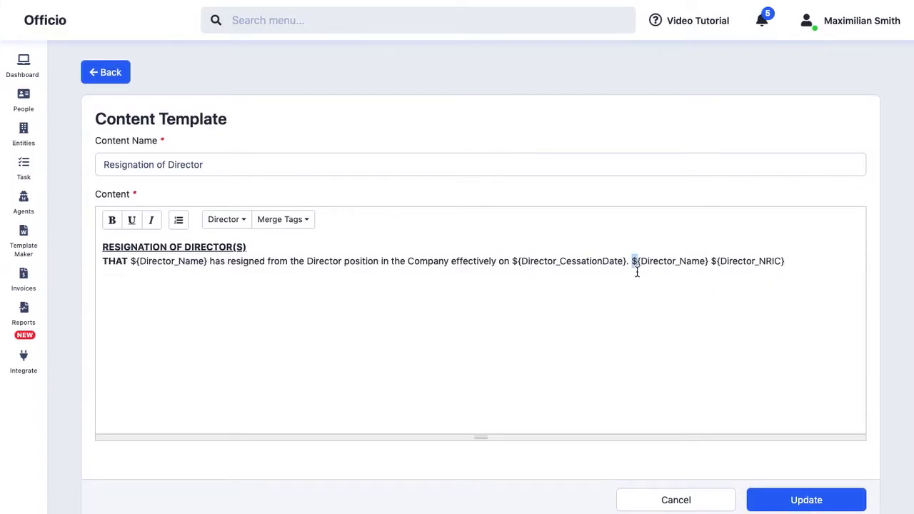
pyautogui.moveTo(710, 260); pyautogui.dragTo(715, 260)
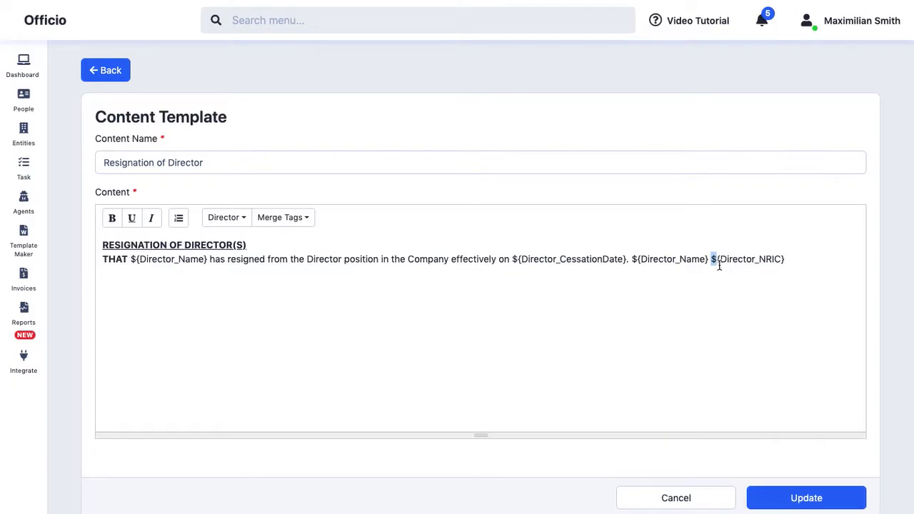
pyautogui.moveTo(793, 259); pyautogui.dragTo(634, 263)
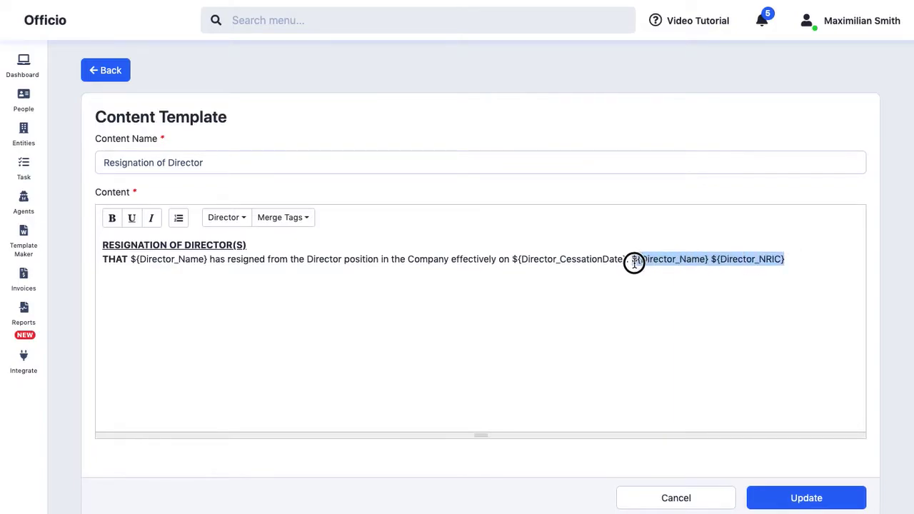
pyautogui.click(674, 498)
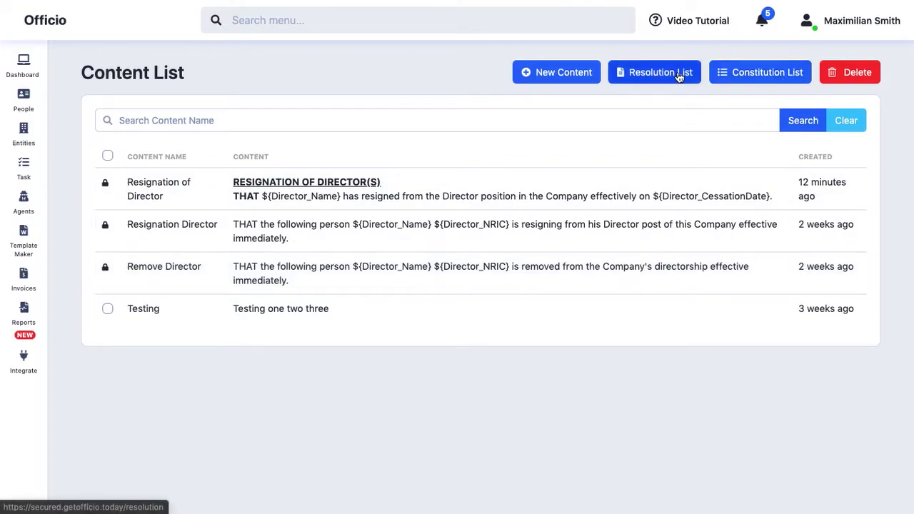
# - Open the Director Resignation Resolution template and review its resolution type and pursuant-to options
pyautogui.click(650, 78)
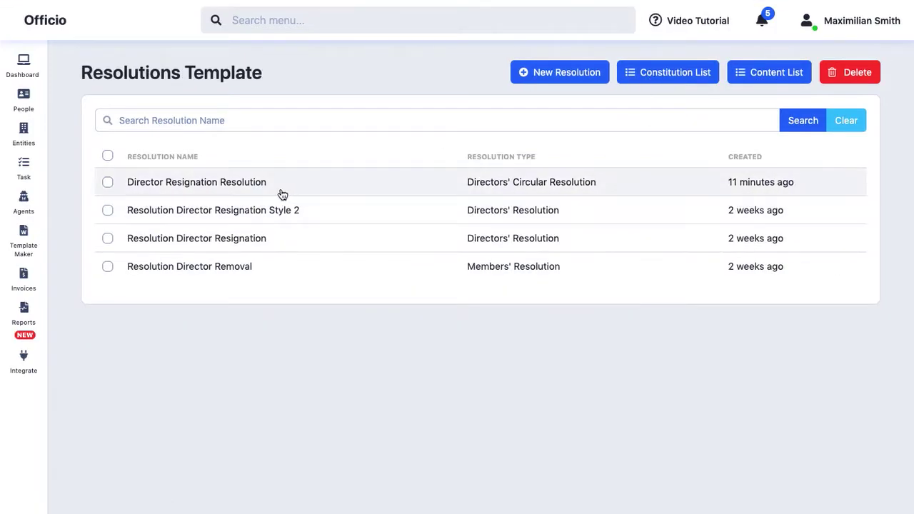
pyautogui.click(329, 190)
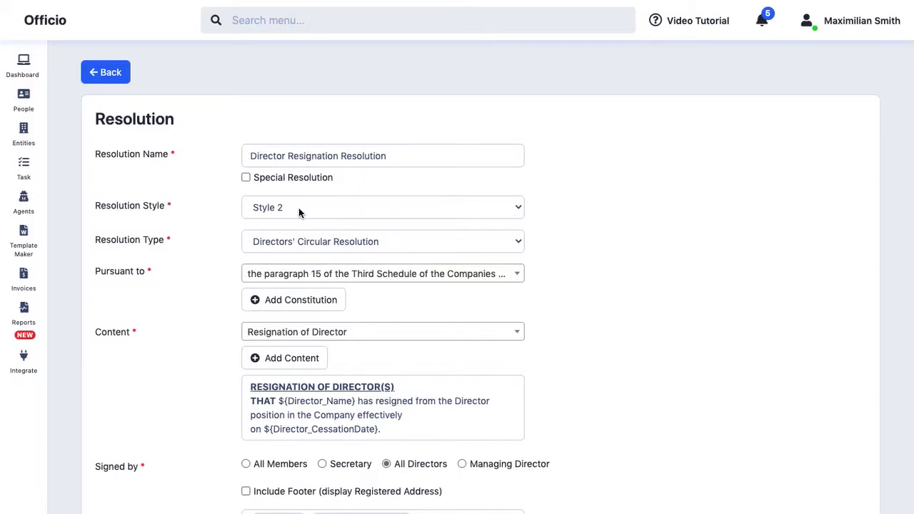
pyautogui.click(300, 244)
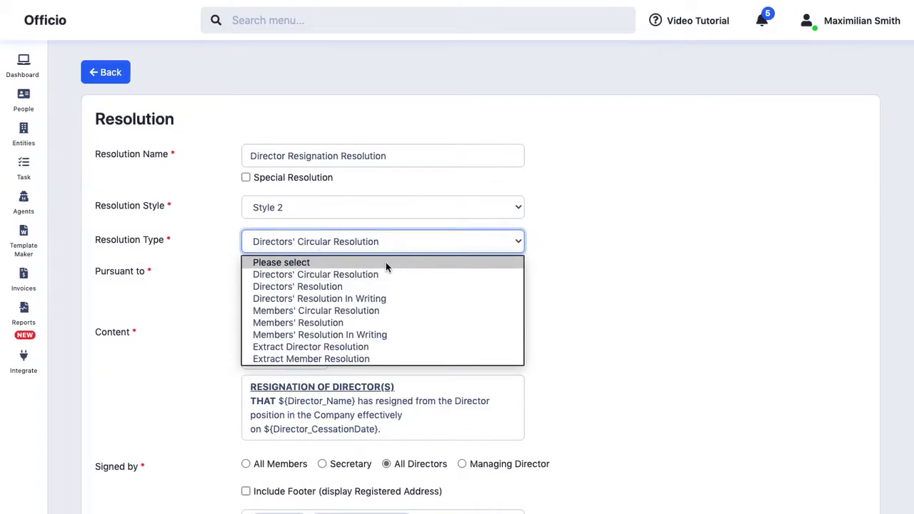
pyautogui.click(156, 260)
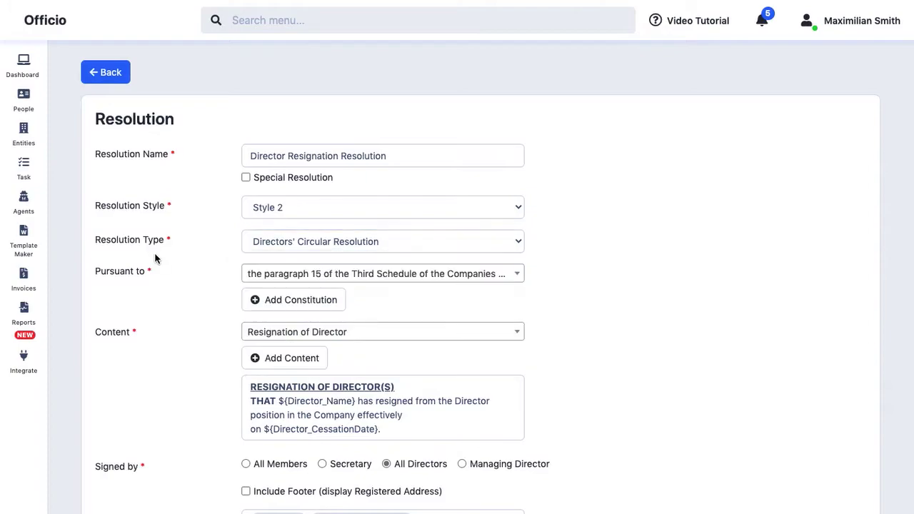
pyautogui.click(280, 274)
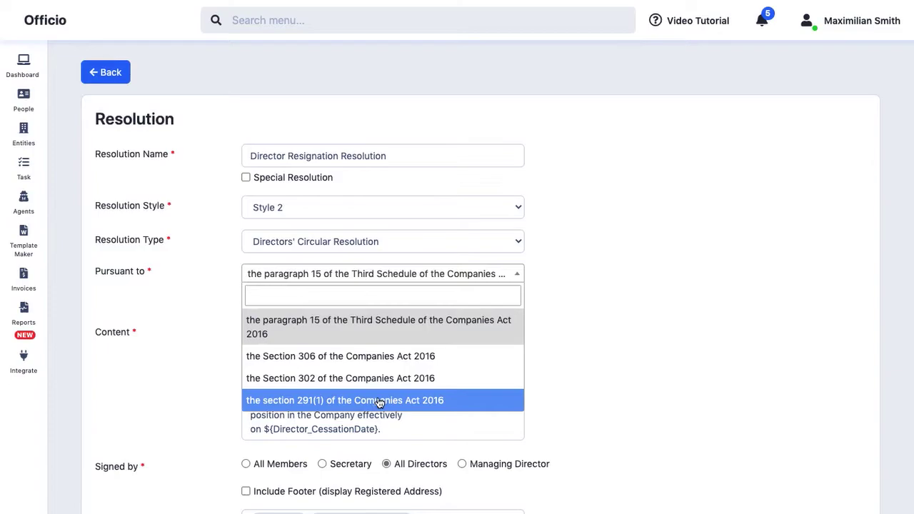
pyautogui.click(569, 316)
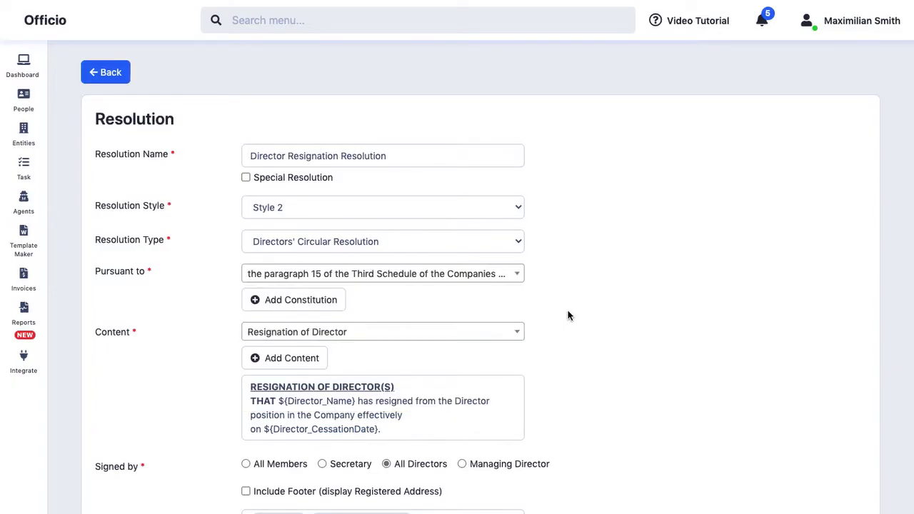
# - View the blank new constitution form, close it, and review the content choices for the resolution
pyautogui.click(297, 301)
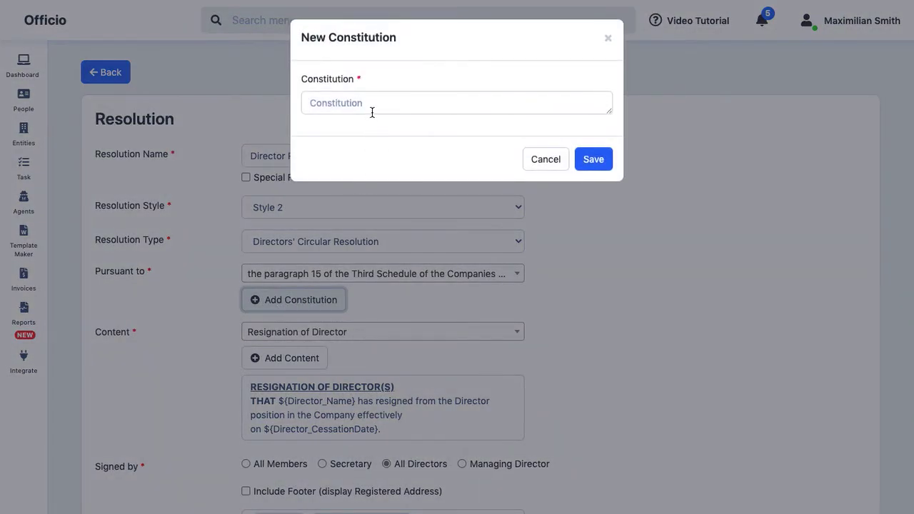
pyautogui.click(611, 38)
pyautogui.click(357, 323)
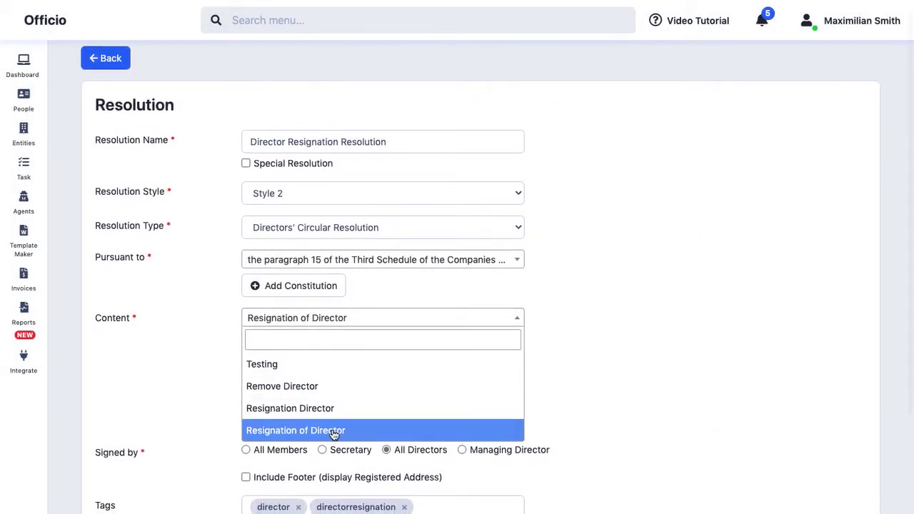
pyautogui.click(605, 382)
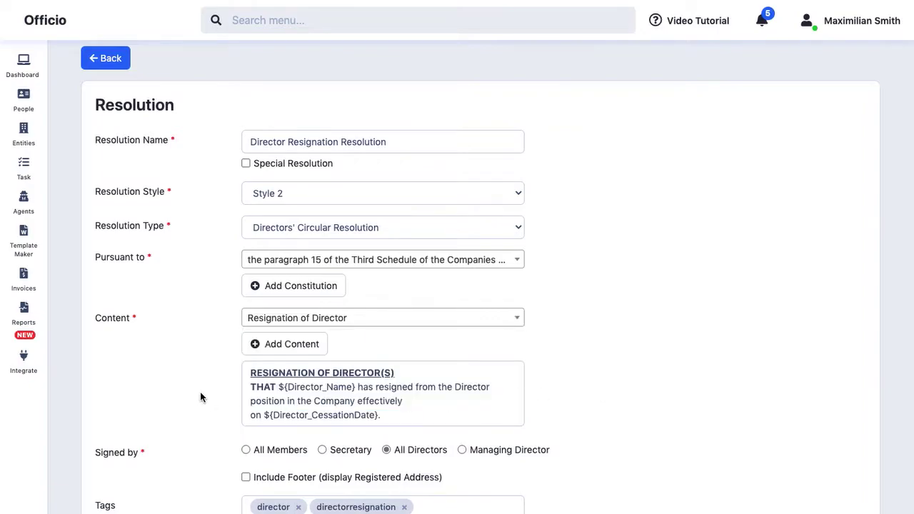
# - Check the signatory and tag settings of the Director Resignation Resolution and save the template
pyautogui.scroll(-1, 404, 311)
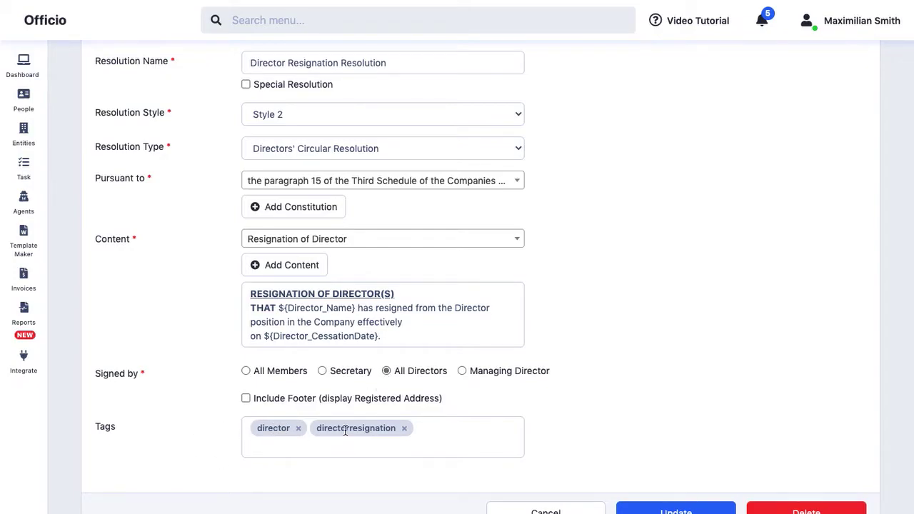
pyautogui.scroll(-2, 490, 440)
pyautogui.click(727, 476)
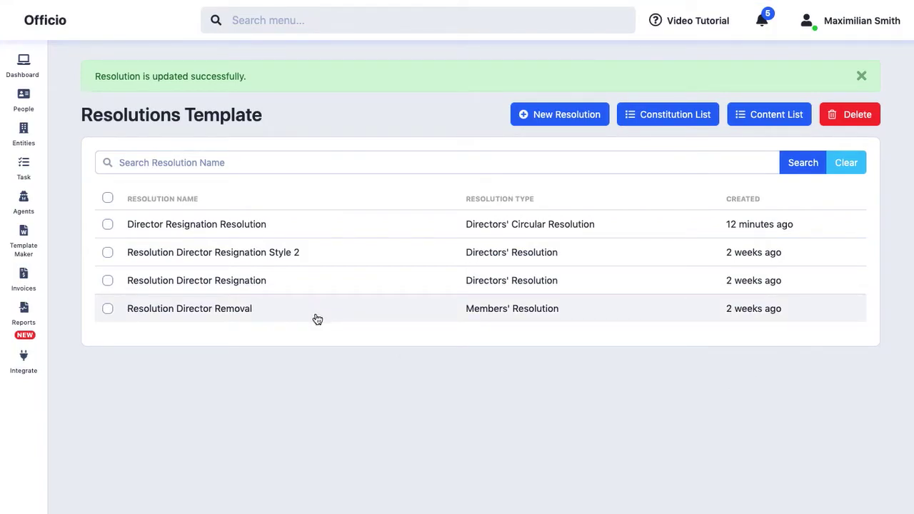
# - Open the Director Resignation content template from the Letter Maker's content list and save it
pyautogui.click(23, 236)
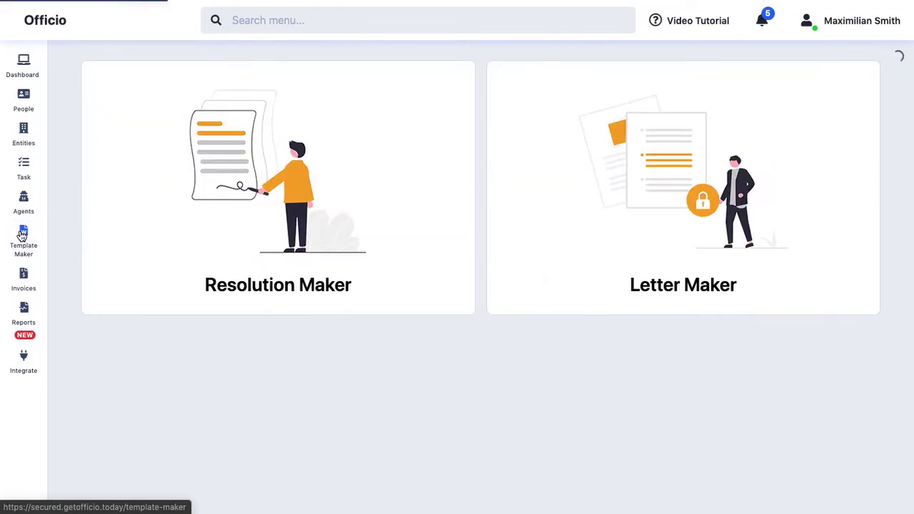
pyautogui.click(656, 192)
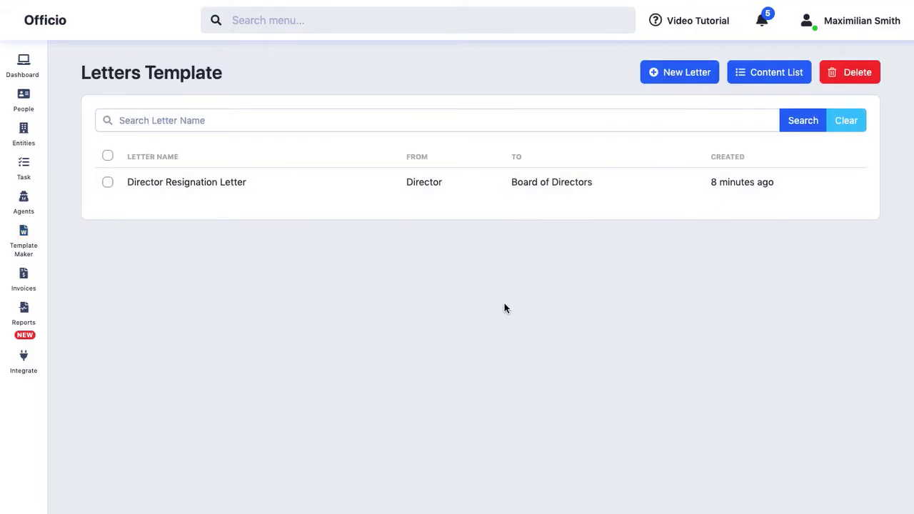
pyautogui.click(771, 80)
pyautogui.click(402, 186)
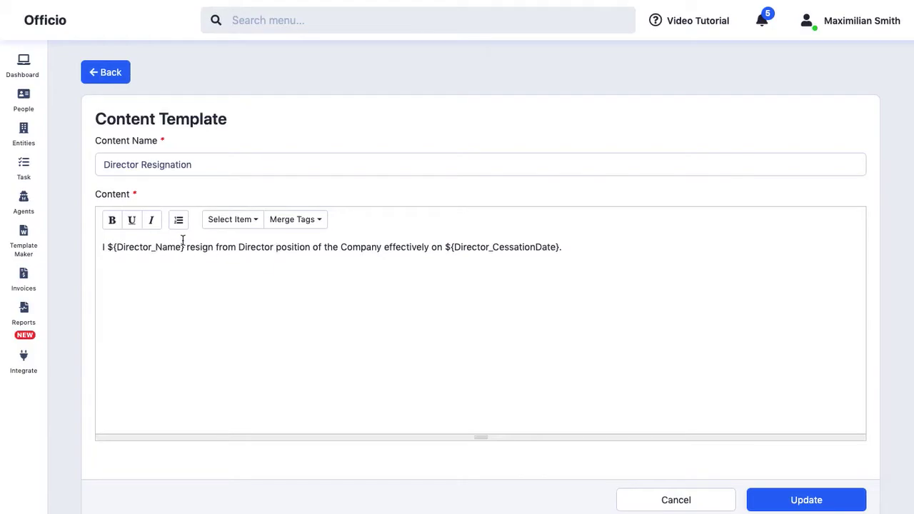
pyautogui.click(786, 500)
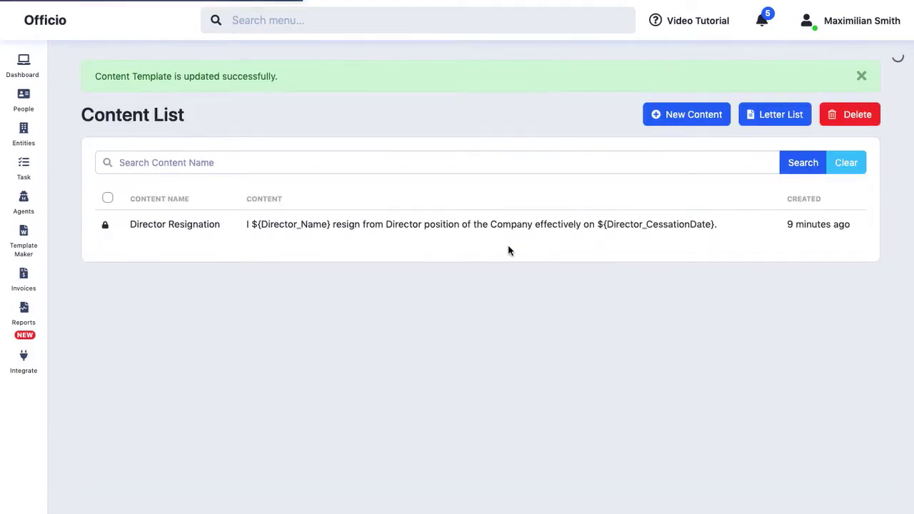
# - Open the Director Resignation Letter template, check its content choice, and save it with the Director Resignation content
pyautogui.click(781, 115)
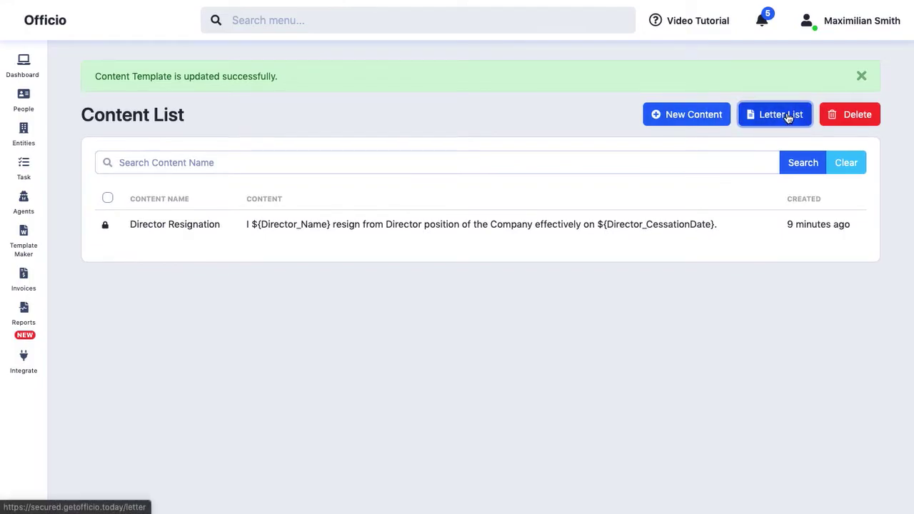
pyautogui.click(203, 190)
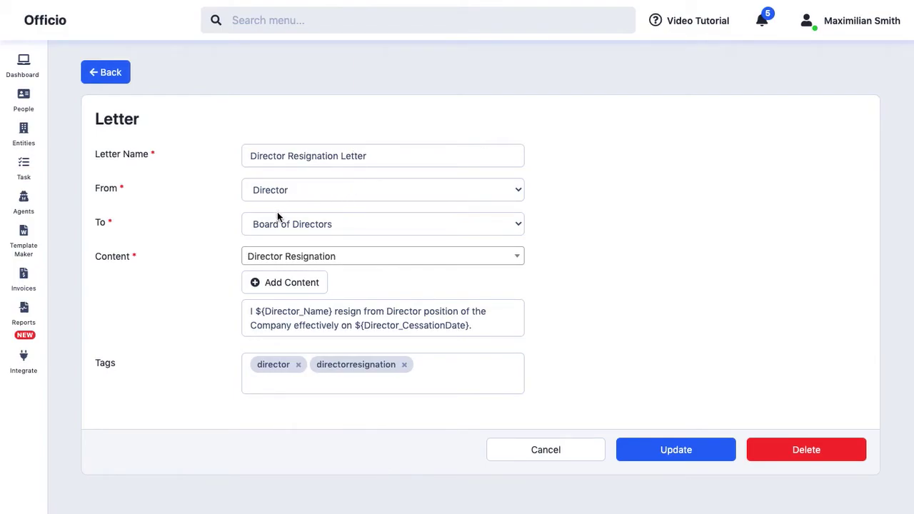
pyautogui.click(356, 262)
pyautogui.click(309, 302)
pyautogui.click(673, 449)
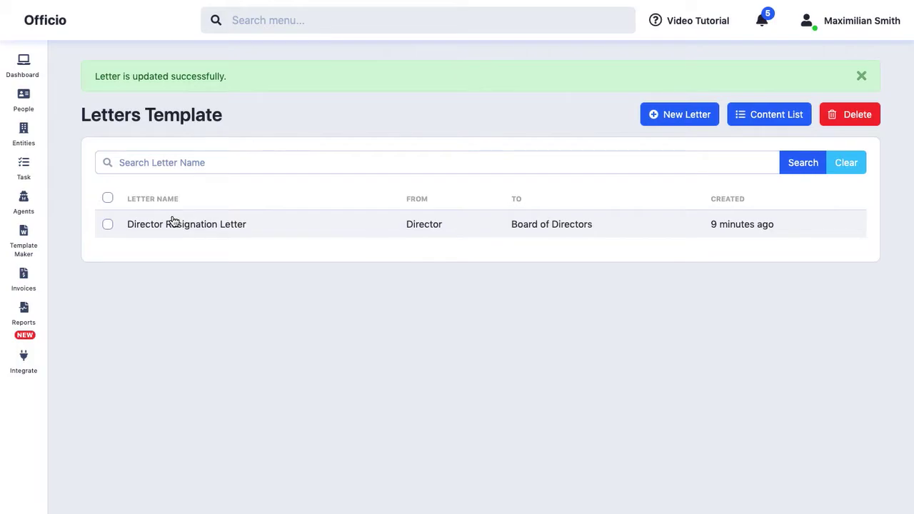
# - Open the overview of the entity Alibaba Technologies Sdn Bhd
pyautogui.click(23, 130)
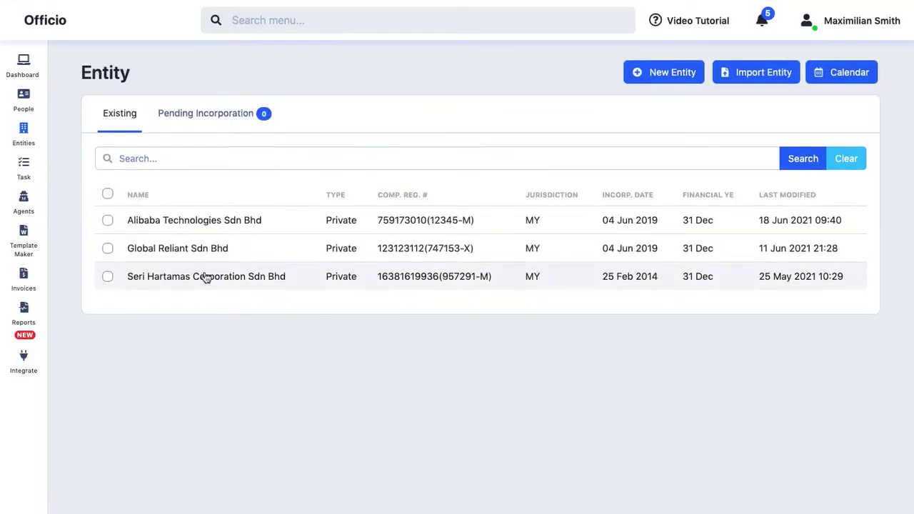
pyautogui.click(246, 225)
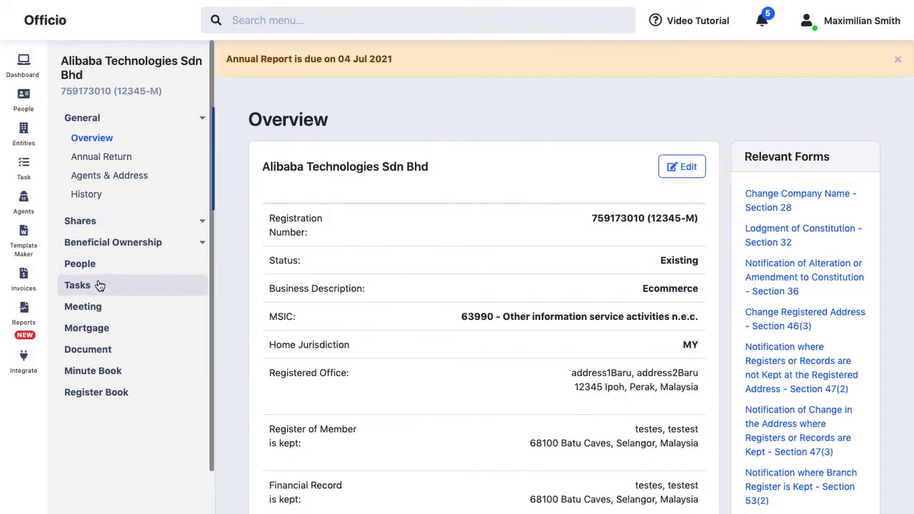
# - Review the resigning director's details and the cessation reason and date in their edit form, and return to the entity's People list
pyautogui.click(79, 264)
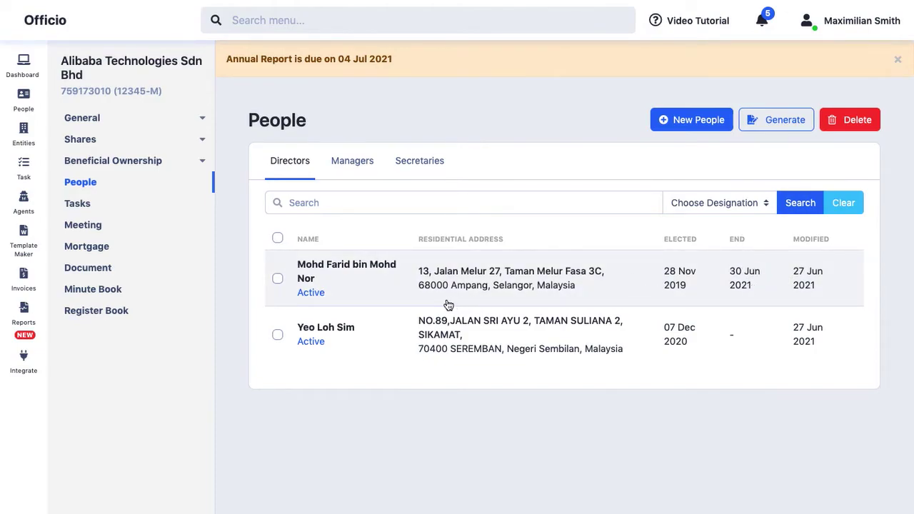
pyautogui.click(477, 281)
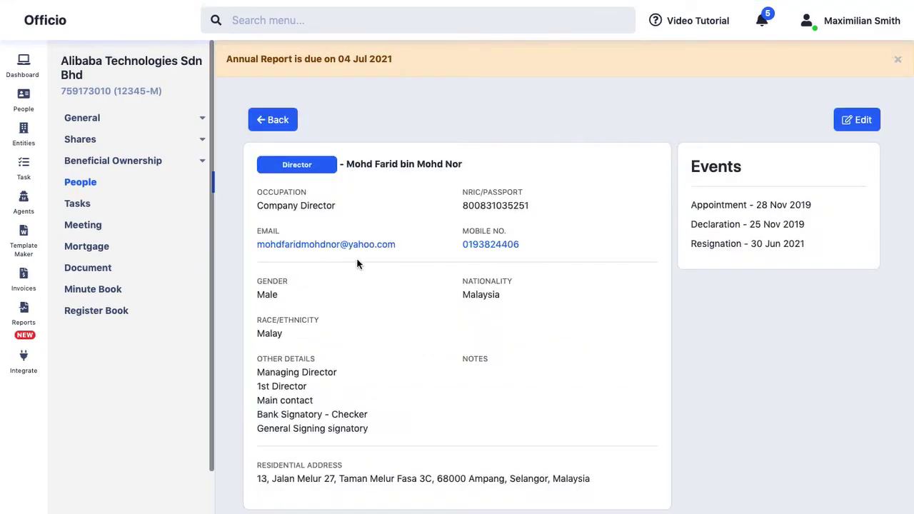
pyautogui.click(862, 123)
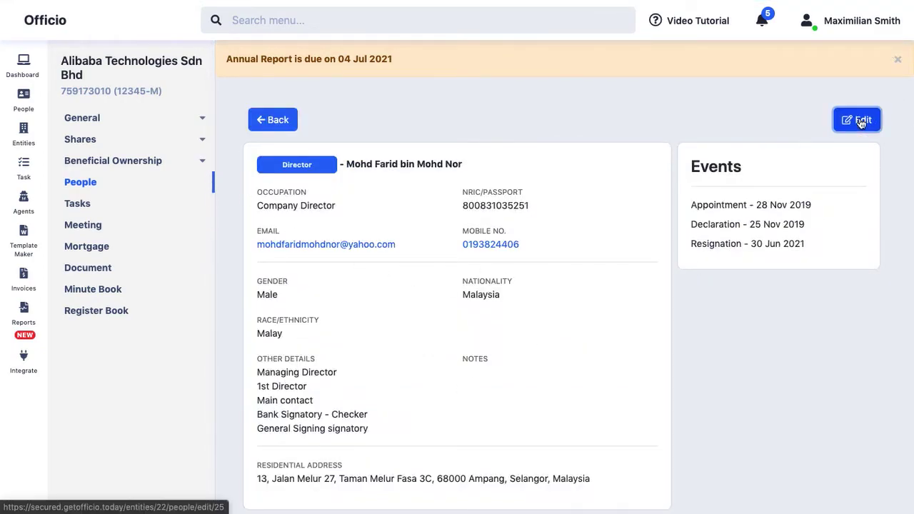
pyautogui.scroll(-1, 428, 283)
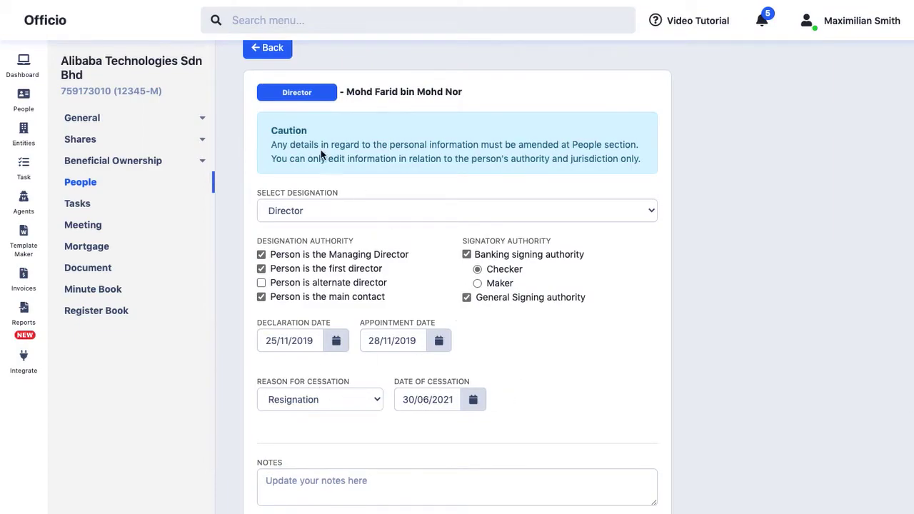
pyautogui.scroll(1, 322, 130)
pyautogui.click(266, 81)
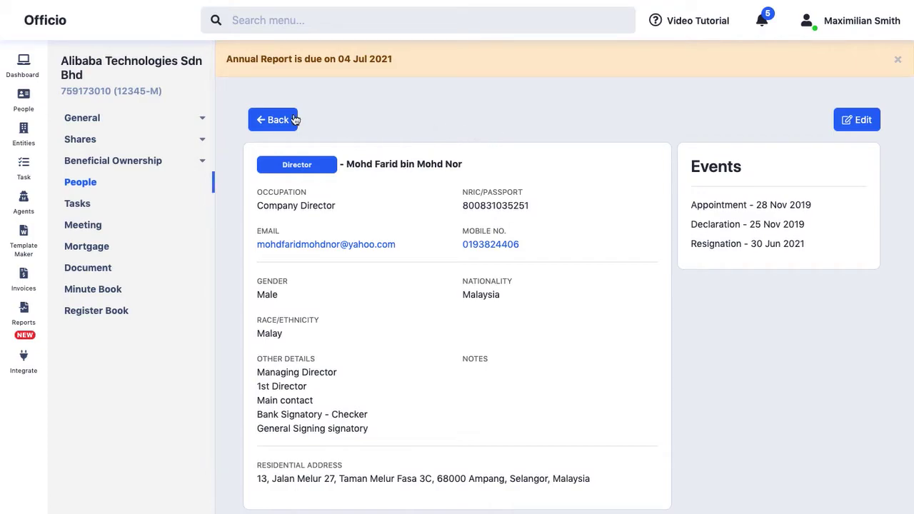
pyautogui.click(268, 119)
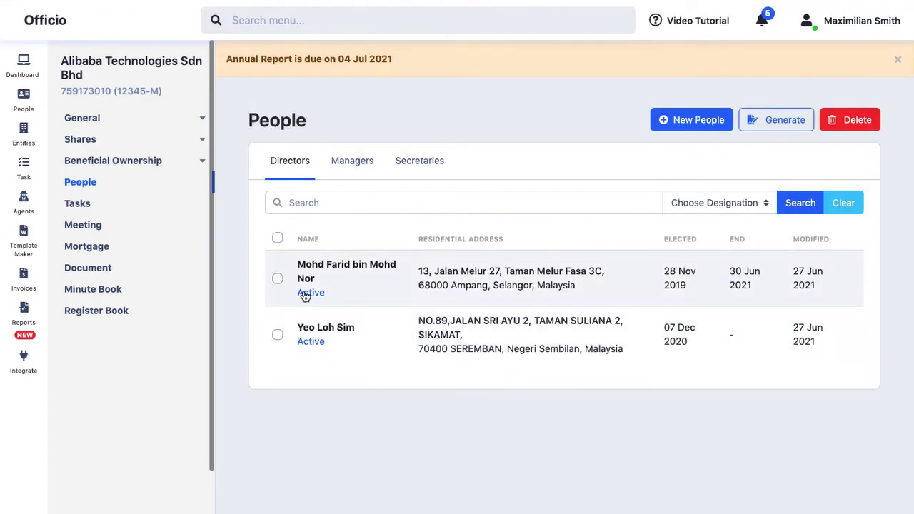
# - Generate a document for the resigning director using the Director Resignation Resolution template found by searching "resignation"
pyautogui.click(278, 279)
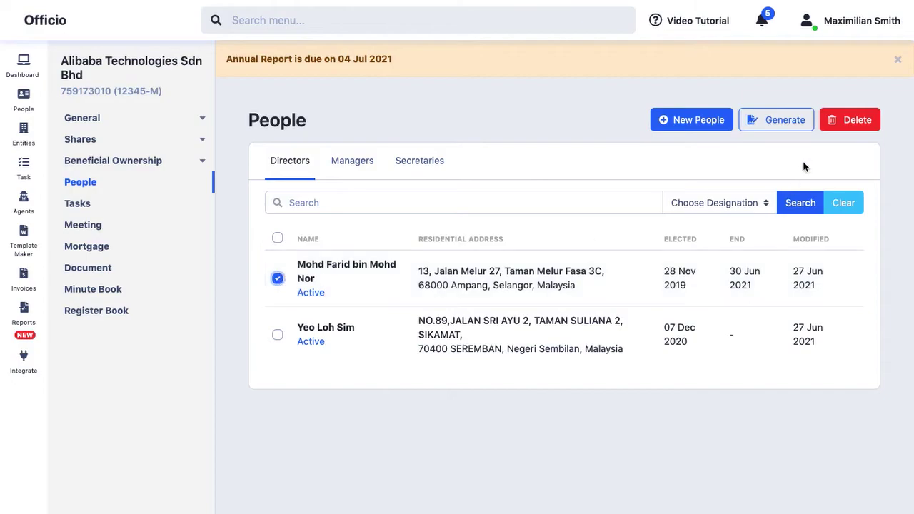
pyautogui.click(781, 122)
pyautogui.click(431, 99)
pyautogui.write('resignation')
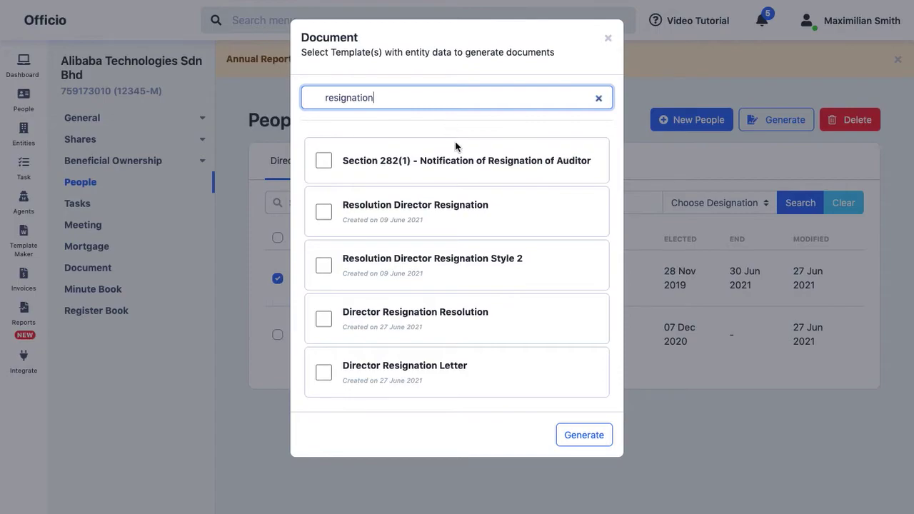
pyautogui.click(326, 317)
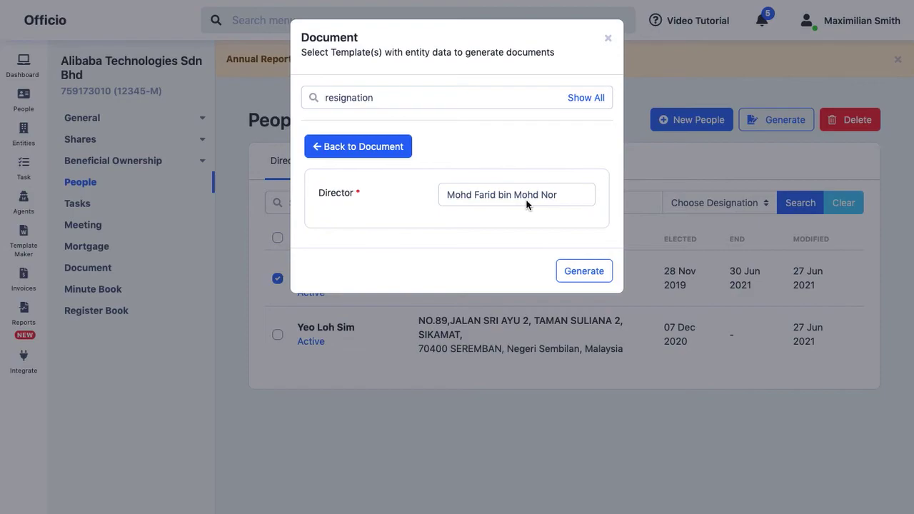
pyautogui.click(576, 273)
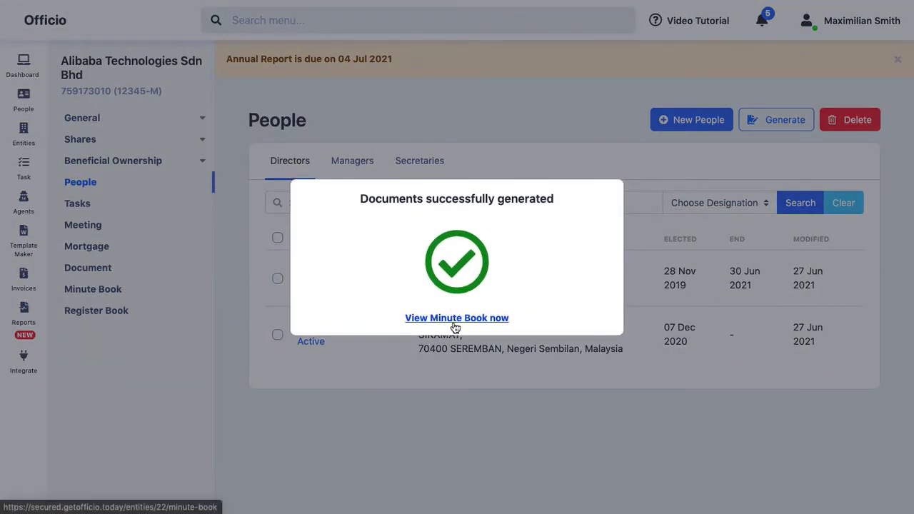
# - Download the newest Director Resignation Resolution from the Minute Book and read it through to the signature block in Word
pyautogui.click(456, 318)
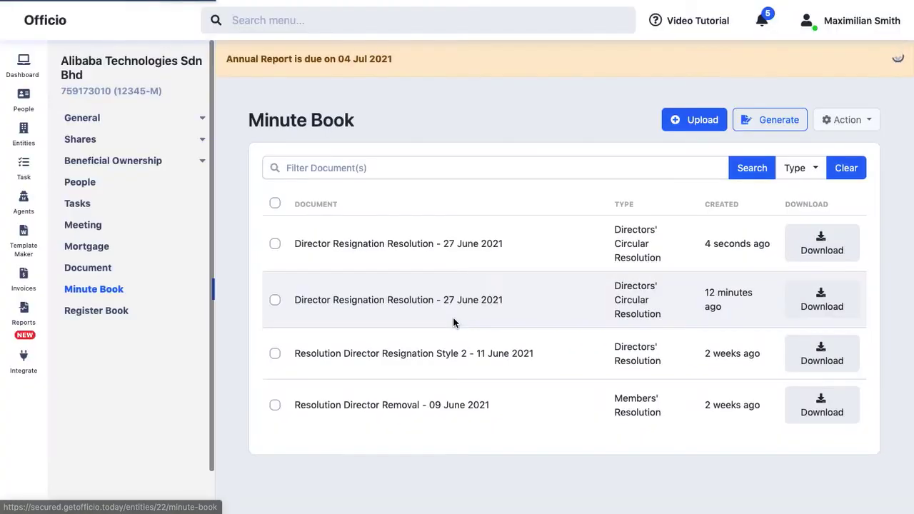
pyautogui.click(829, 245)
pyautogui.click(648, 95)
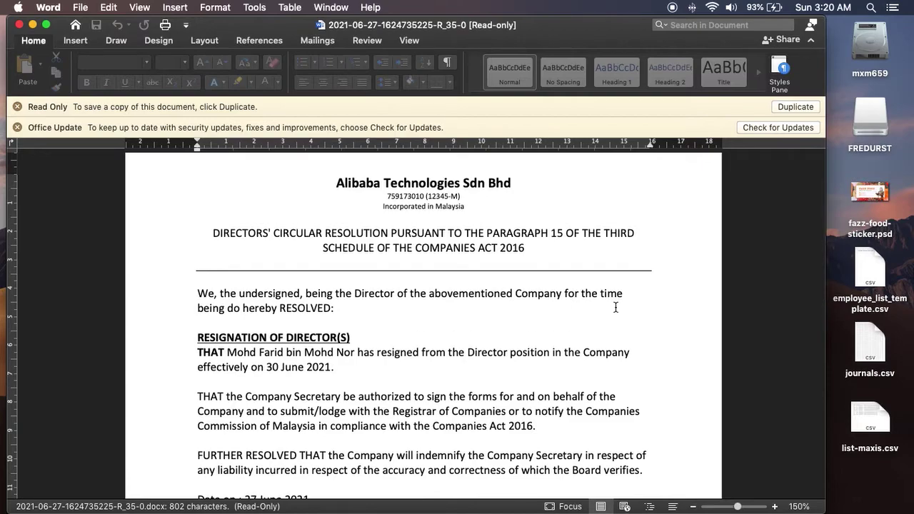
pyautogui.scroll(-5, 616, 307)
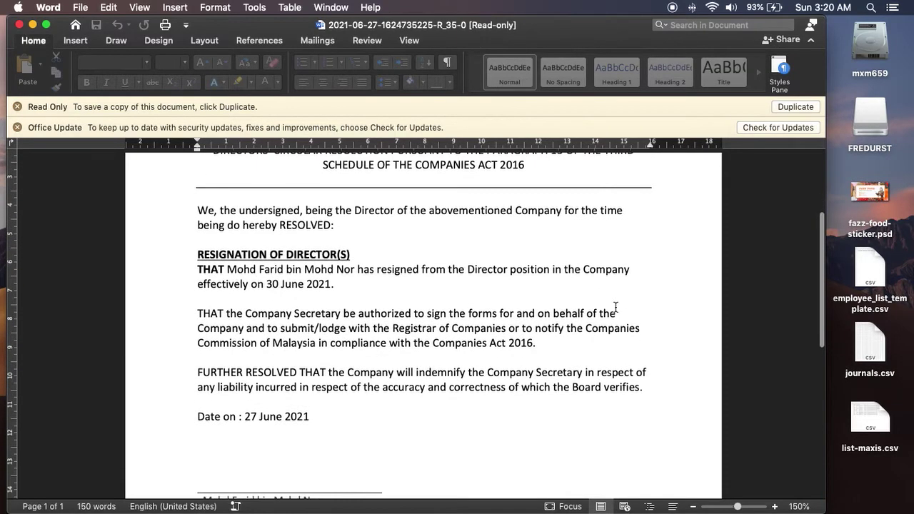
pyautogui.scroll(-1, 616, 307)
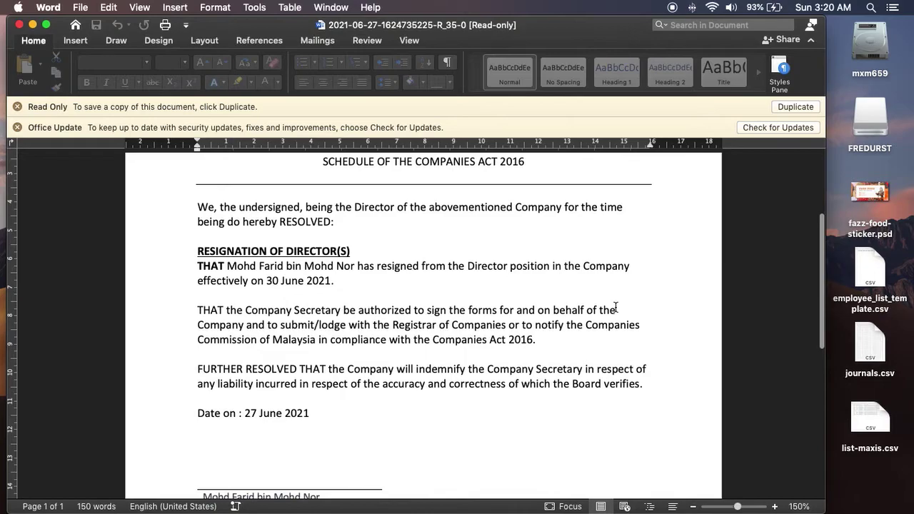
pyautogui.scroll(4, 616, 307)
pyautogui.scroll(-7, 615, 307)
pyautogui.scroll(-2, 616, 307)
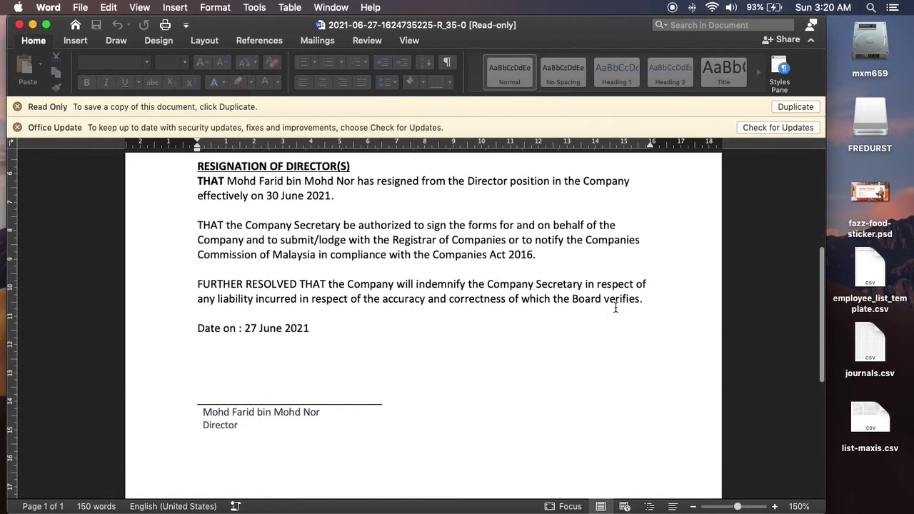
pyautogui.scroll(1, 616, 307)
# - Switch back to Officio in Microsoft Edge and start generating a document for the resigning director from the People list
pyautogui.moveTo(9, 285)
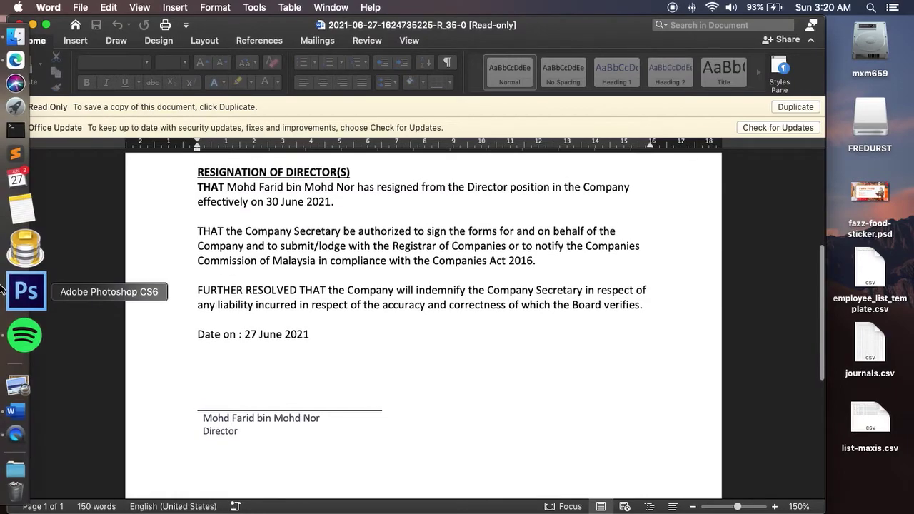
pyautogui.click(28, 104)
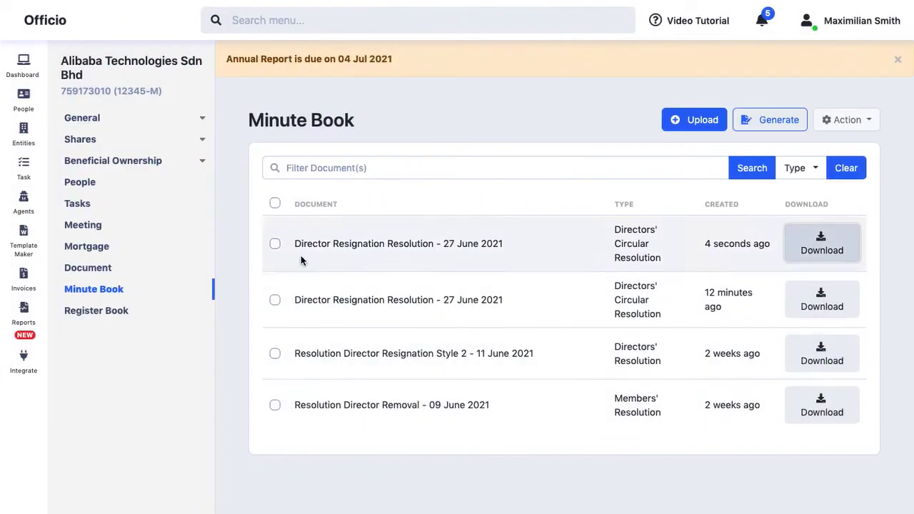
pyautogui.click(95, 188)
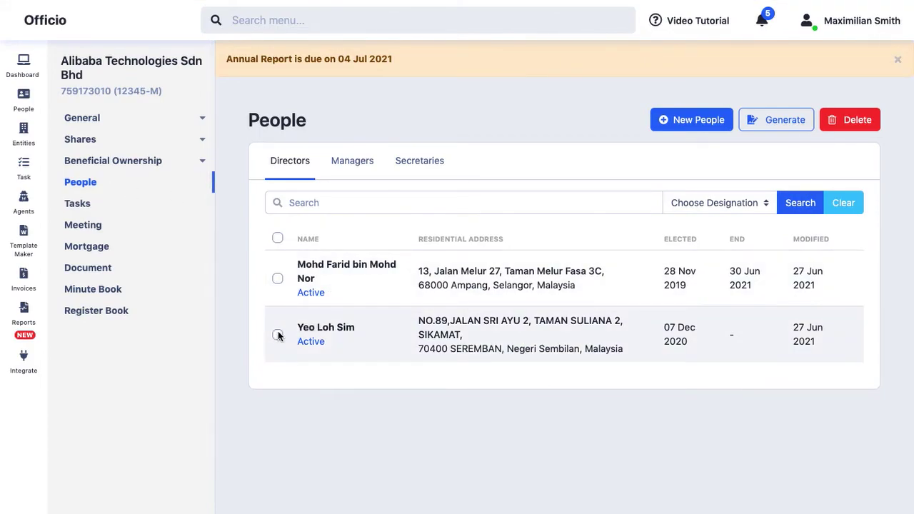
pyautogui.click(278, 279)
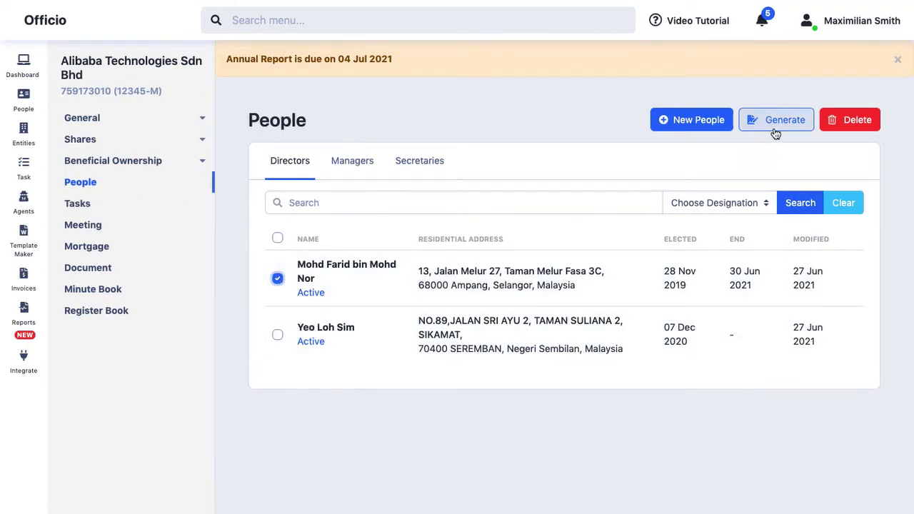
pyautogui.click(773, 126)
# - Search for "letter" and generate the Director Resignation Letter from the resigning director, dated 30/06/2021
pyautogui.click(400, 97)
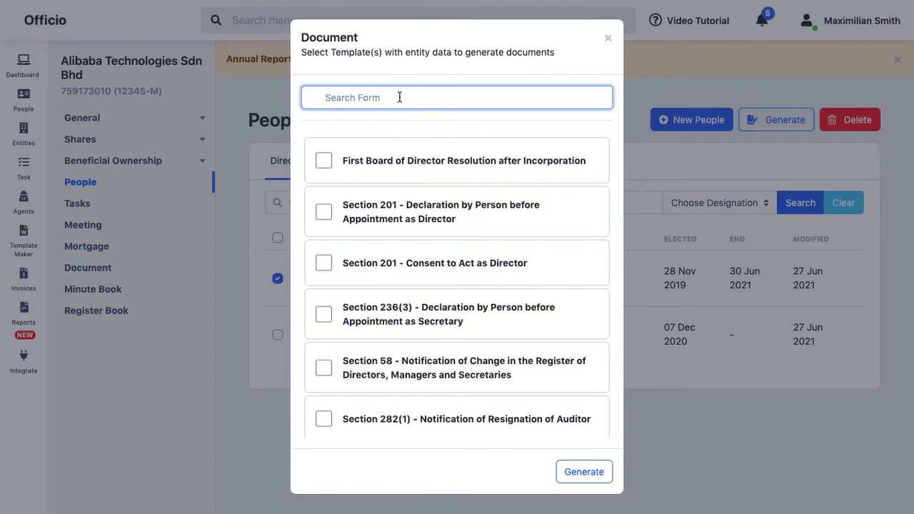
pyautogui.write('letter')
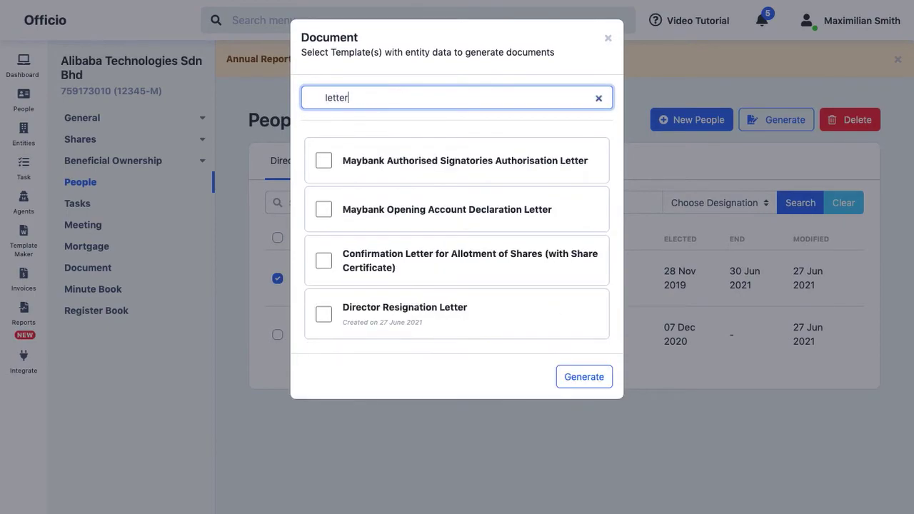
pyautogui.click(324, 314)
pyautogui.click(519, 221)
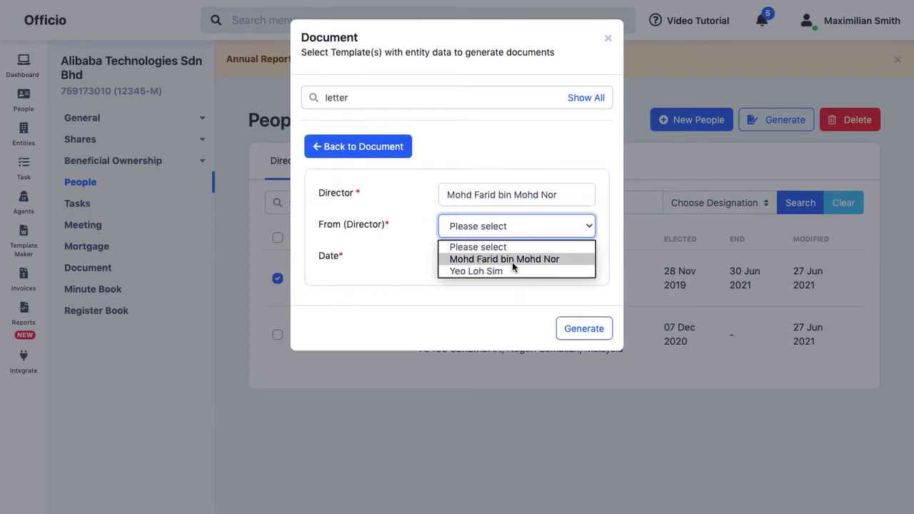
pyautogui.click(512, 262)
pyautogui.click(512, 263)
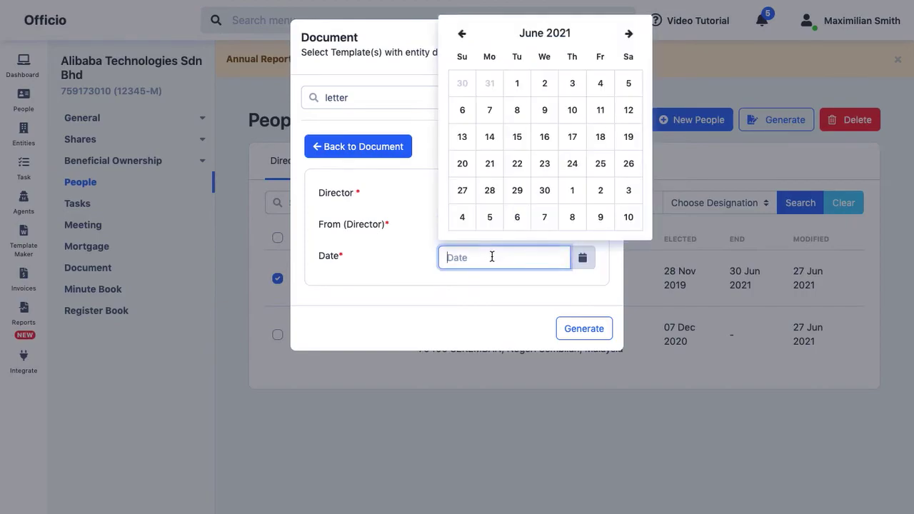
pyautogui.click(548, 190)
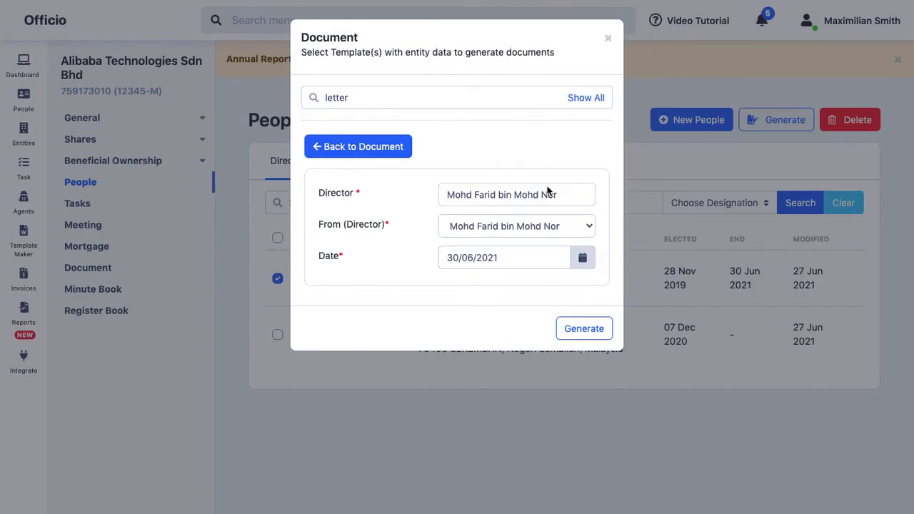
pyautogui.click(580, 334)
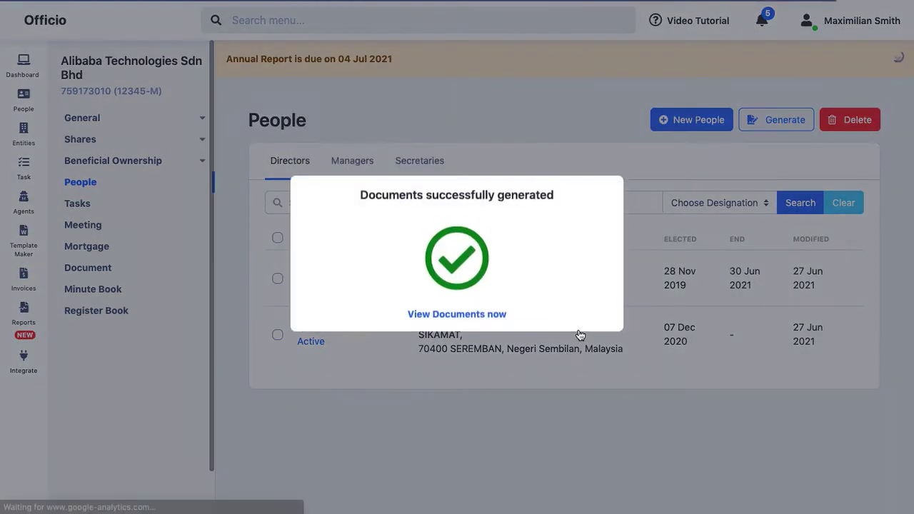
# - Download the newest Director Resignation Letter from the entity's documents and read it through in Word
pyautogui.click(473, 319)
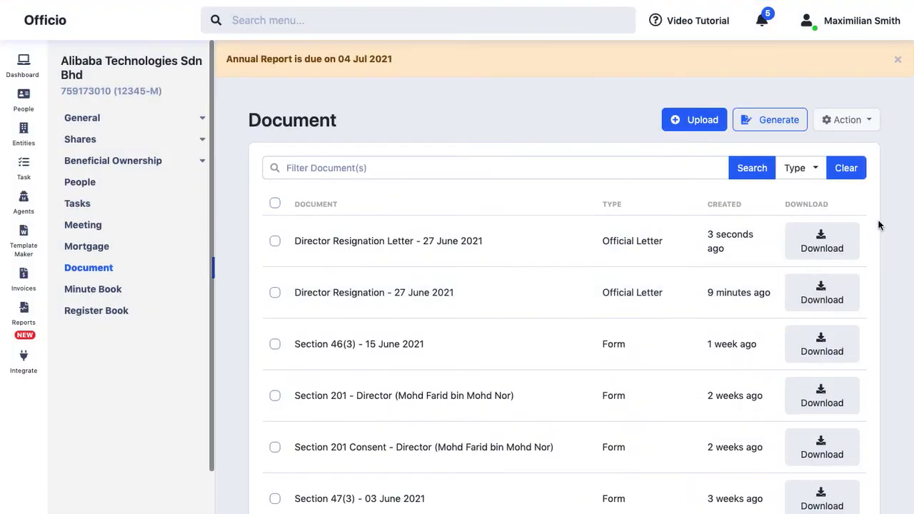
pyautogui.click(822, 248)
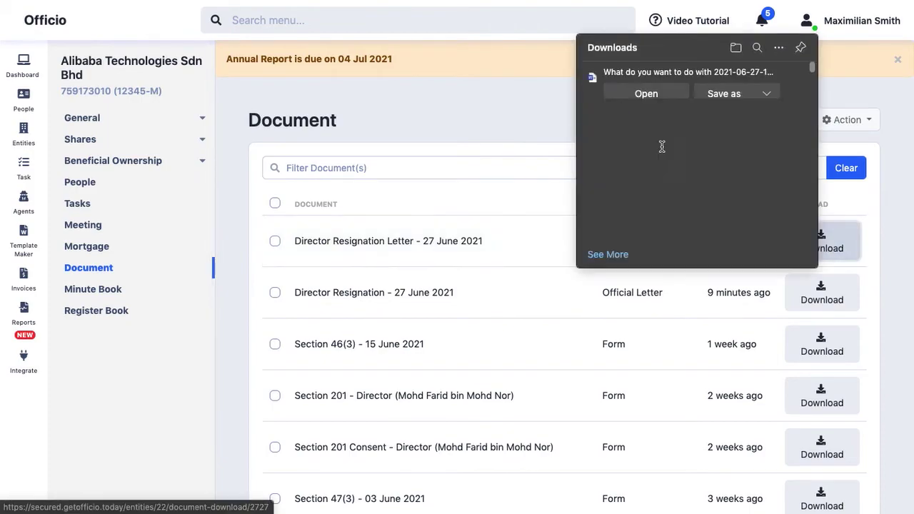
pyautogui.click(648, 94)
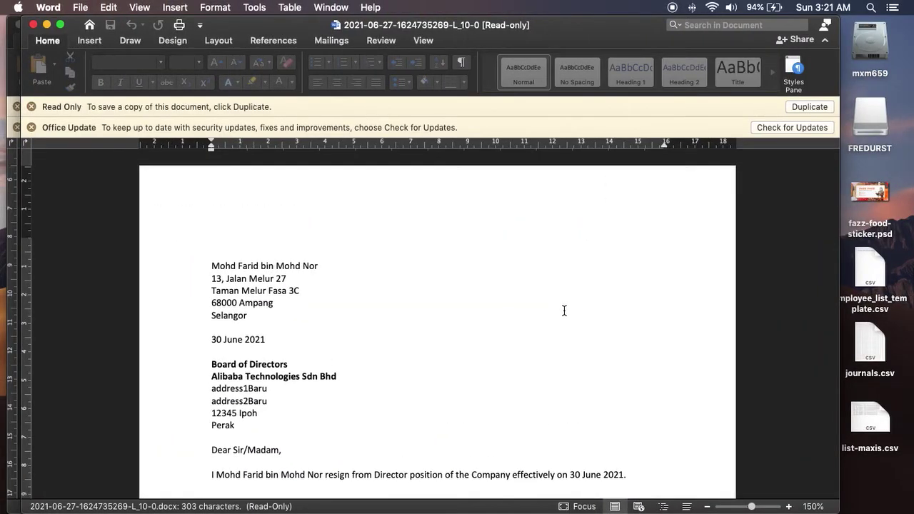
pyautogui.scroll(-3, 564, 311)
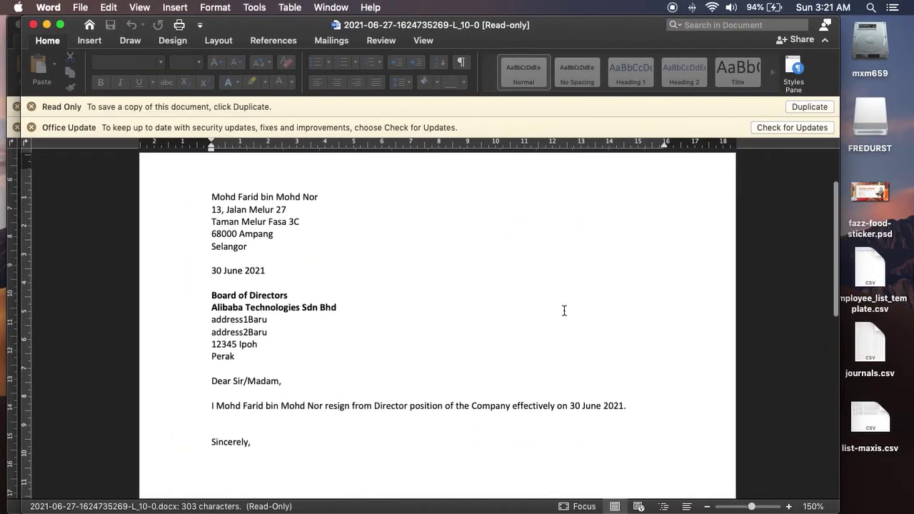
pyautogui.scroll(-4, 564, 310)
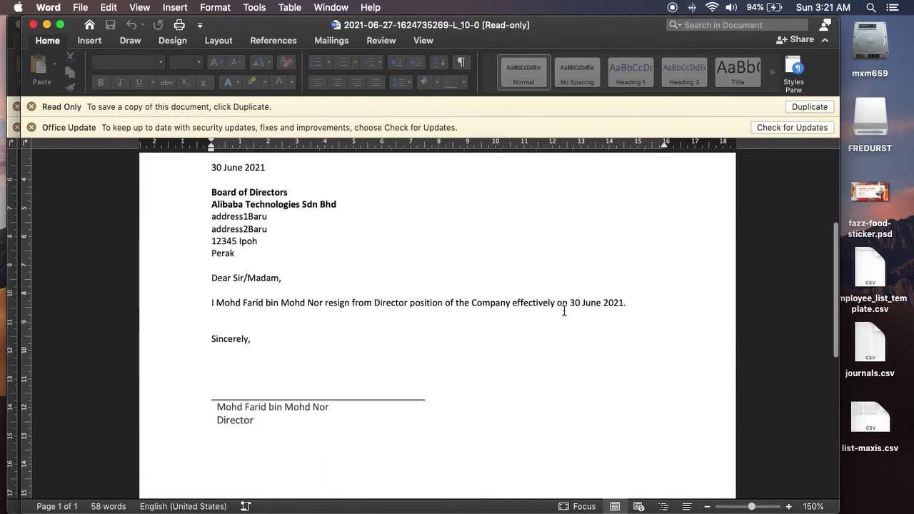
pyautogui.scroll(-3, 564, 311)
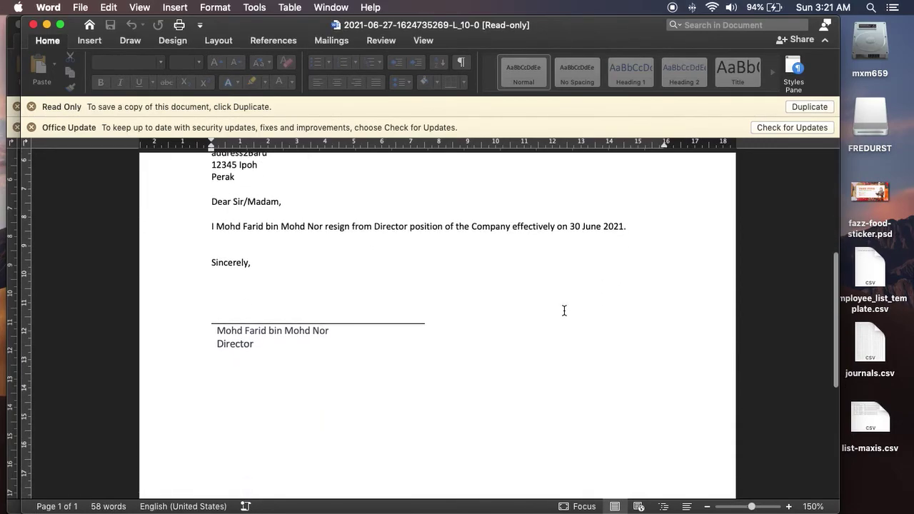
pyautogui.scroll(4, 565, 311)
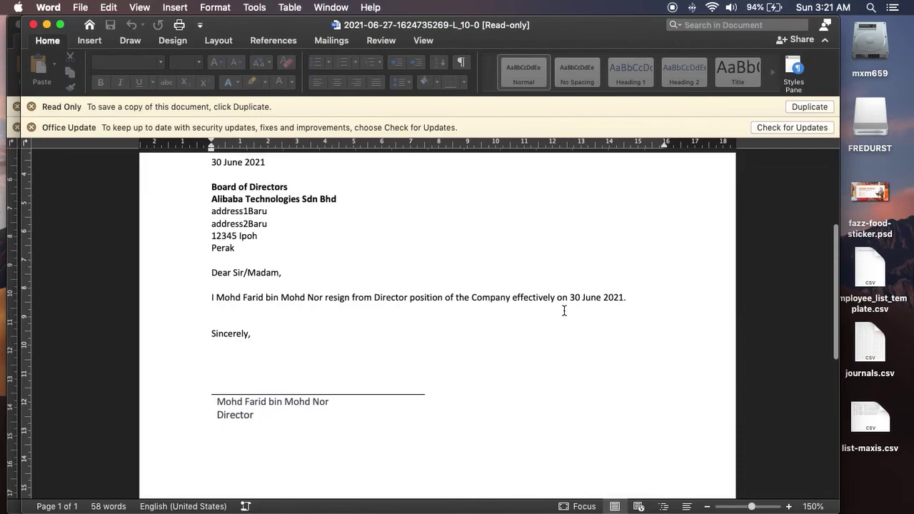
pyautogui.scroll(5, 565, 310)
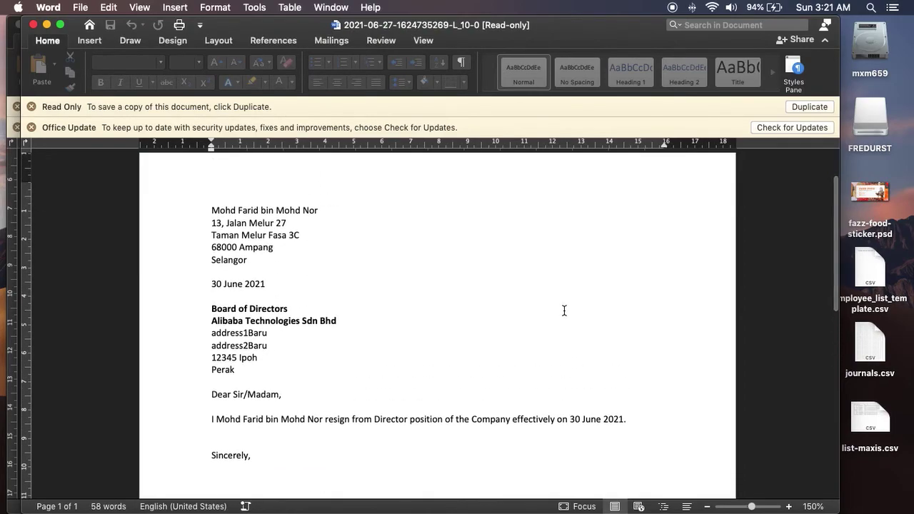
pyautogui.scroll(1, 564, 310)
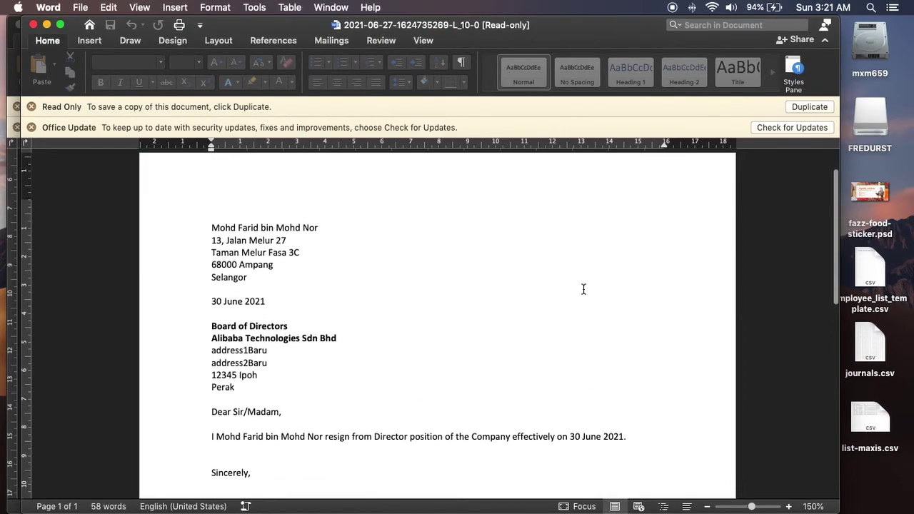
# - Close the resignation letter and resolution documents in Word and switch back to Microsoft Edge
pyautogui.click(33, 24)
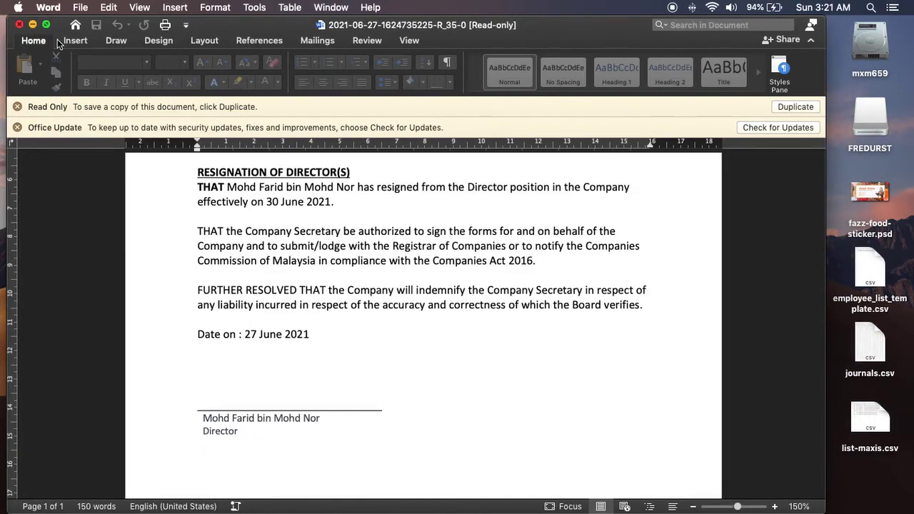
pyautogui.click(19, 24)
pyautogui.click(14, 106)
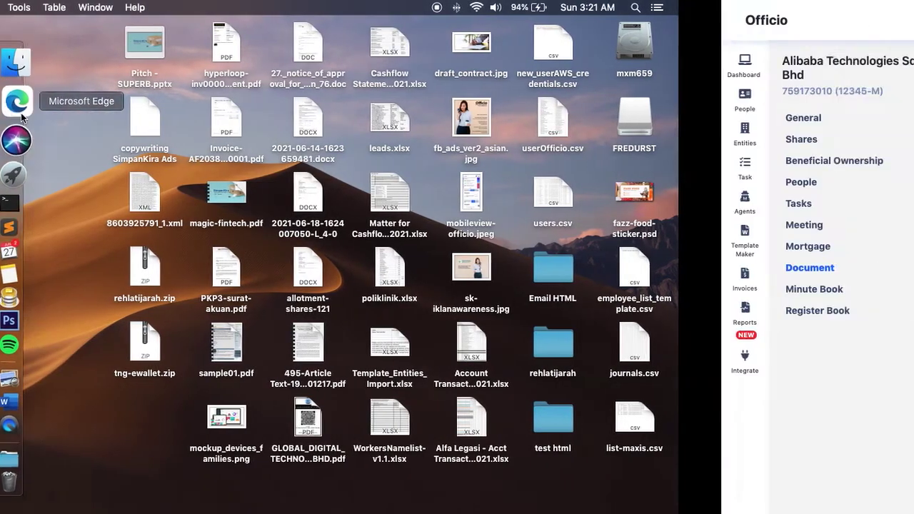